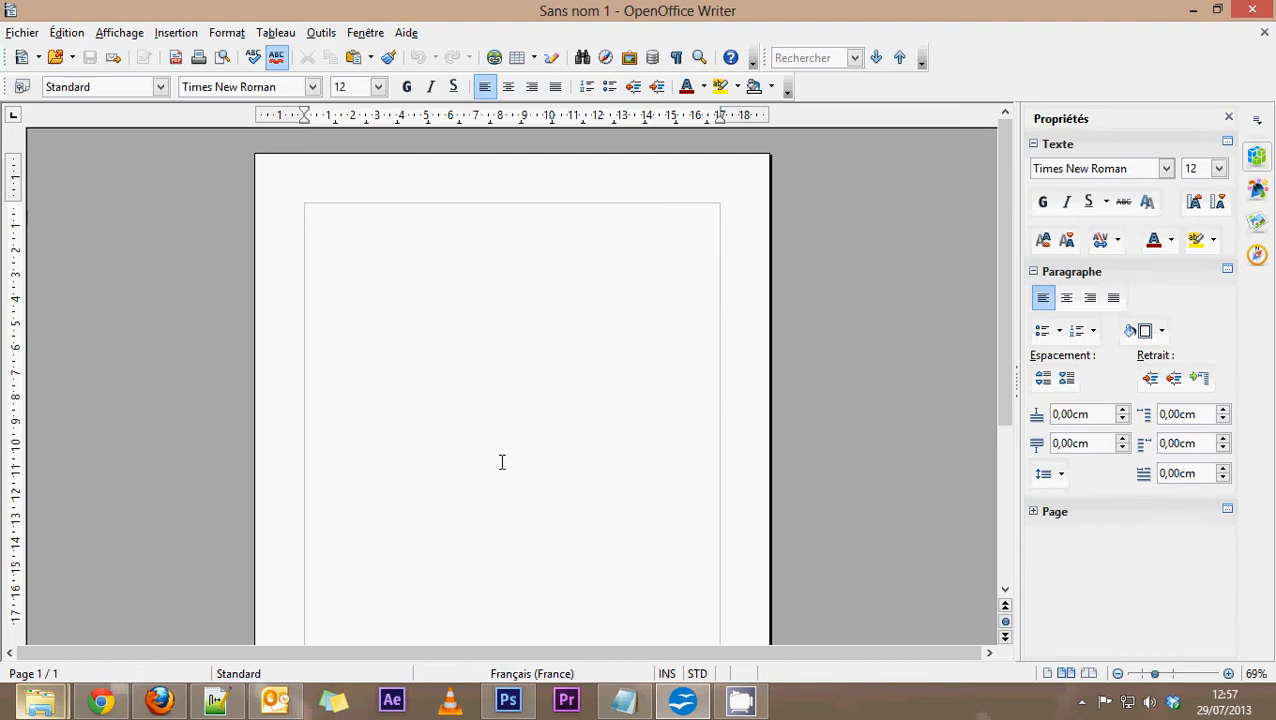
{"action": "scroll", "coordinate": [502, 462], "scroll_direction": "down", "scroll_amount": 5}
{"action": "scroll", "coordinate": [496, 464], "scroll_direction": "up", "scroll_amount": 5}
{"action": "key", "text": "F11"}
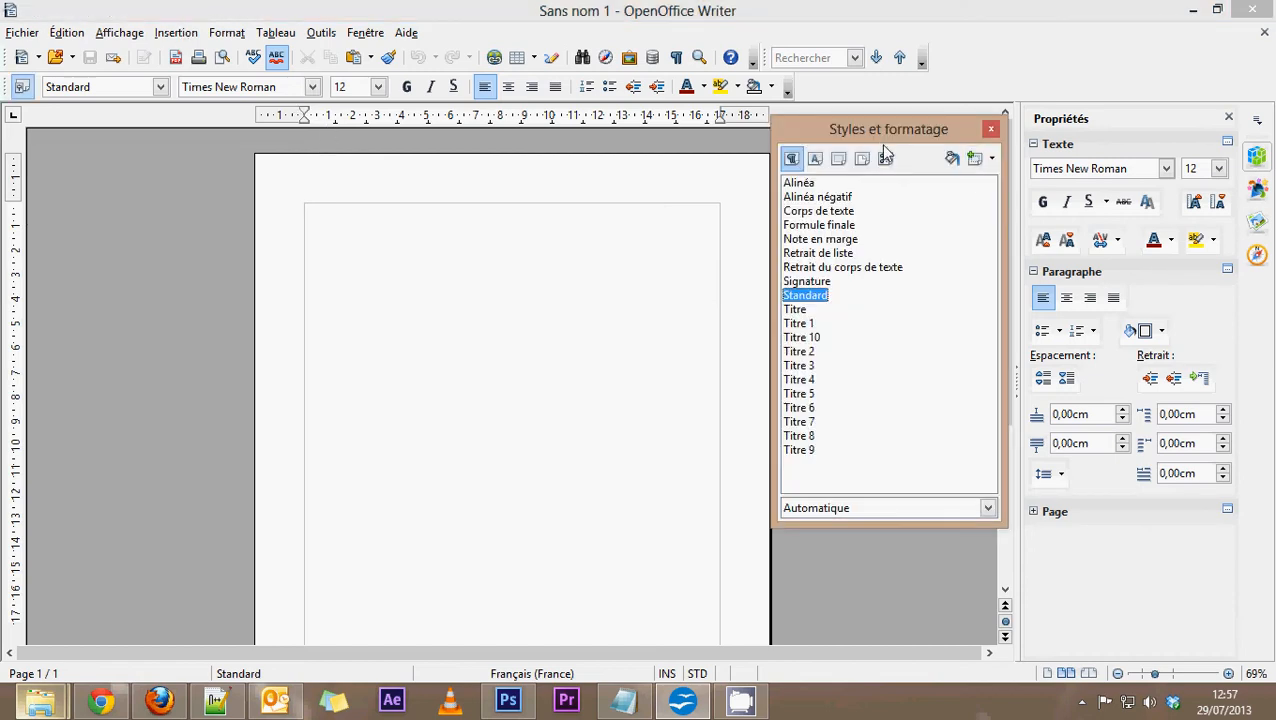
{"action": "left_click_drag", "start_coordinate": [922, 138], "coordinate": [888, 169]}
{"action": "left_click", "coordinate": [957, 160]}
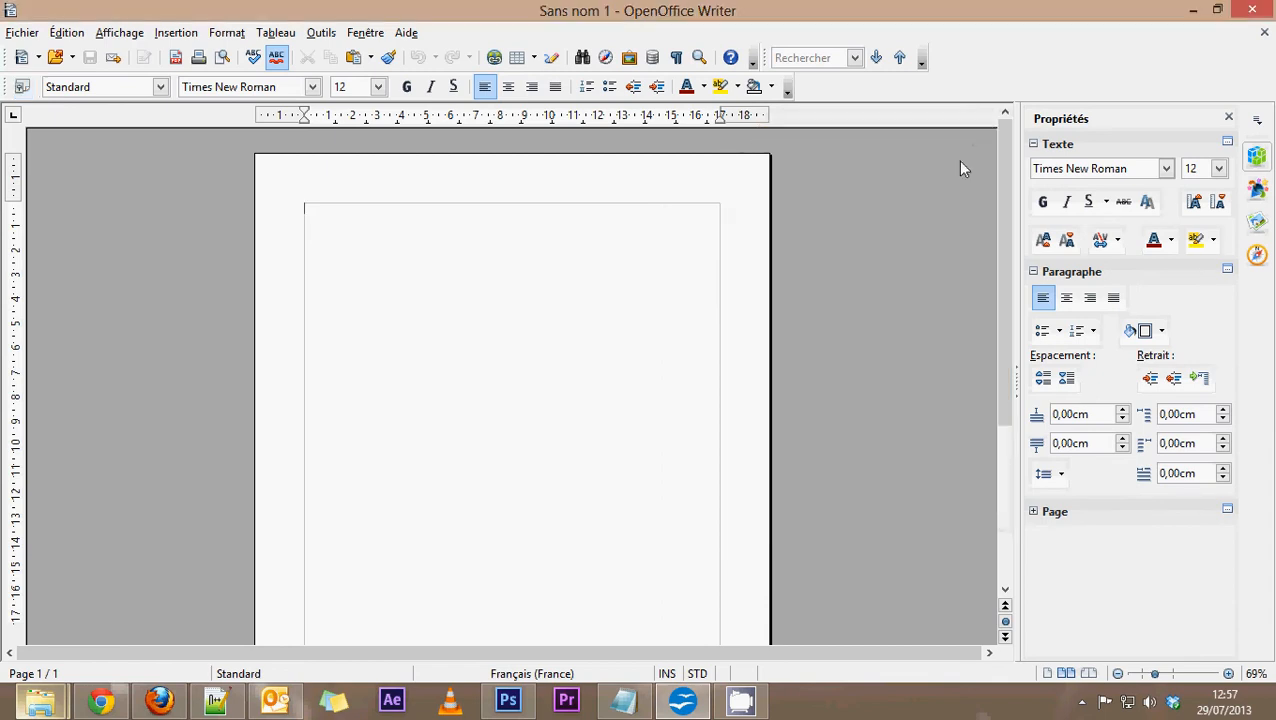
Step: Open the Styles et formatage window and list the page styles
{"action": "left_click", "coordinate": [176, 33]}
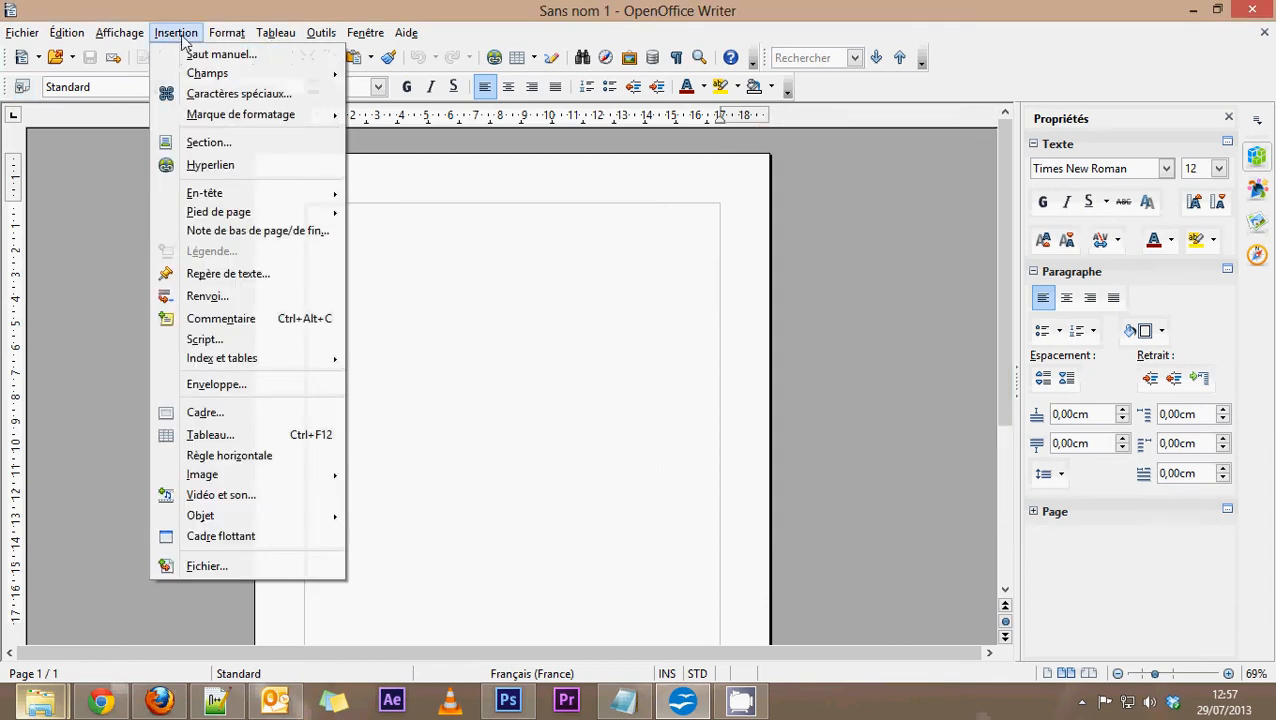
{"action": "mouse_move", "coordinate": [213, 38]}
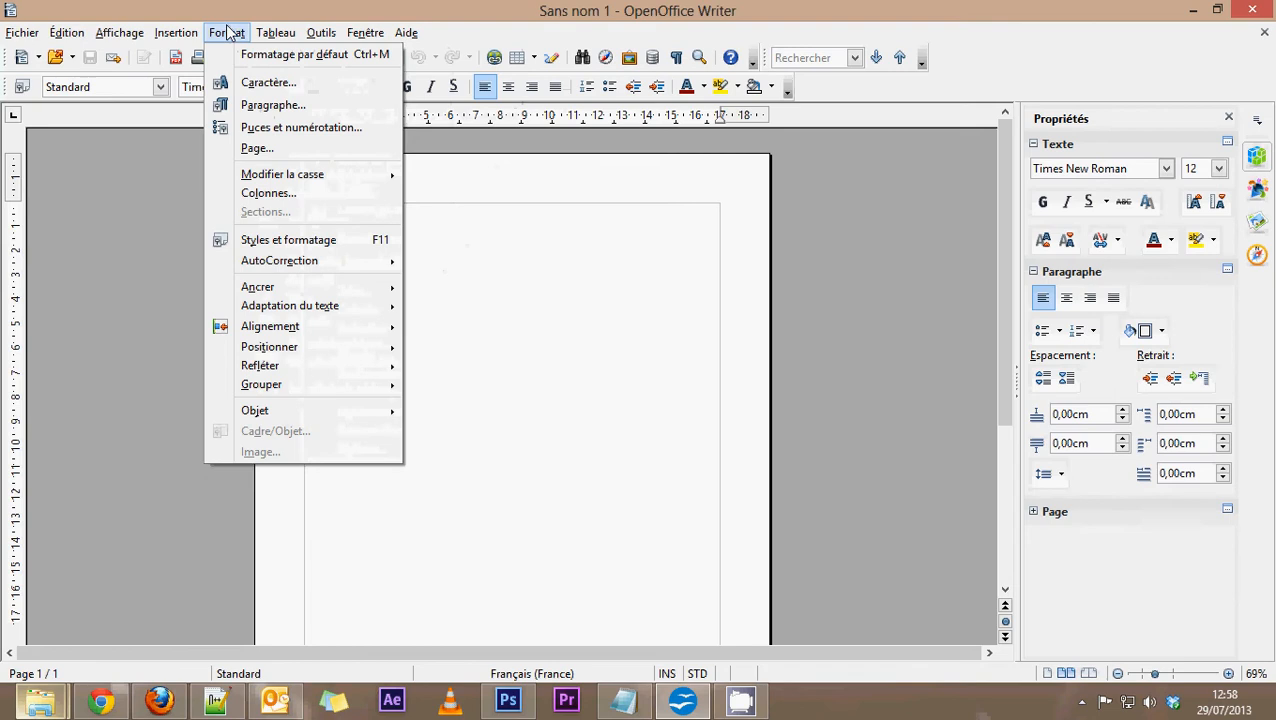
{"action": "left_click", "coordinate": [312, 241]}
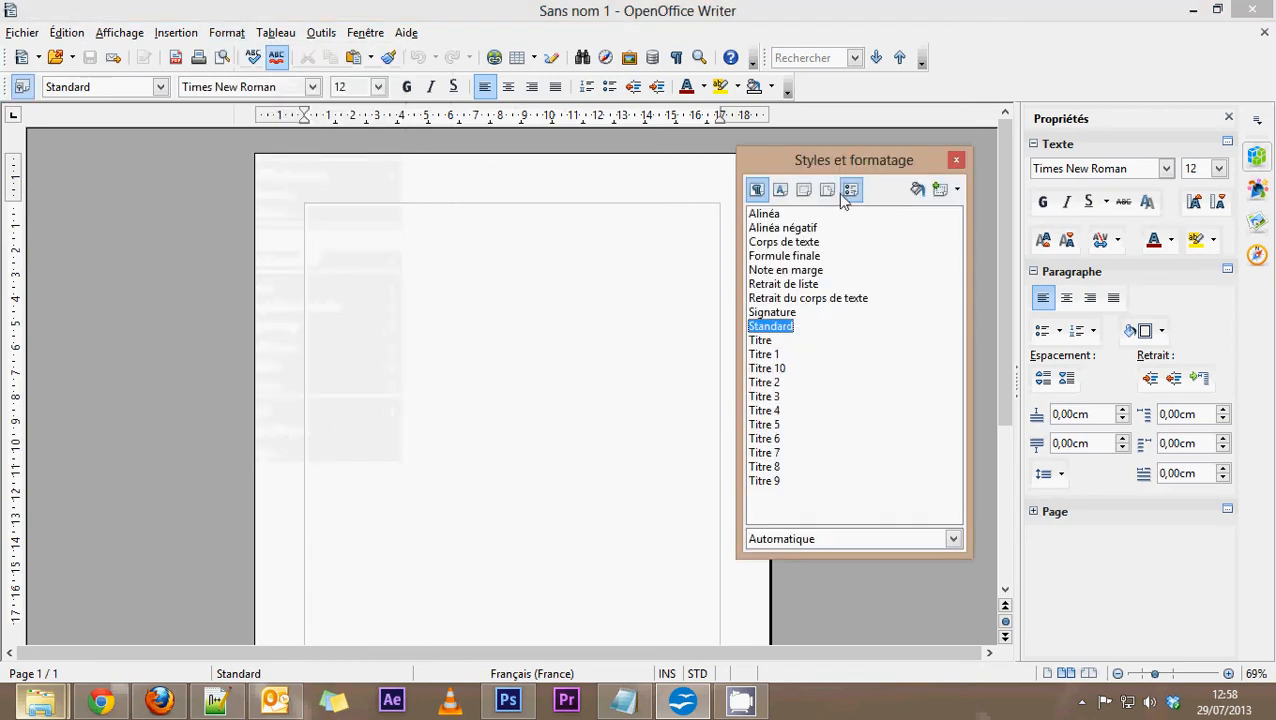
{"action": "left_click_drag", "start_coordinate": [858, 166], "coordinate": [874, 158]}
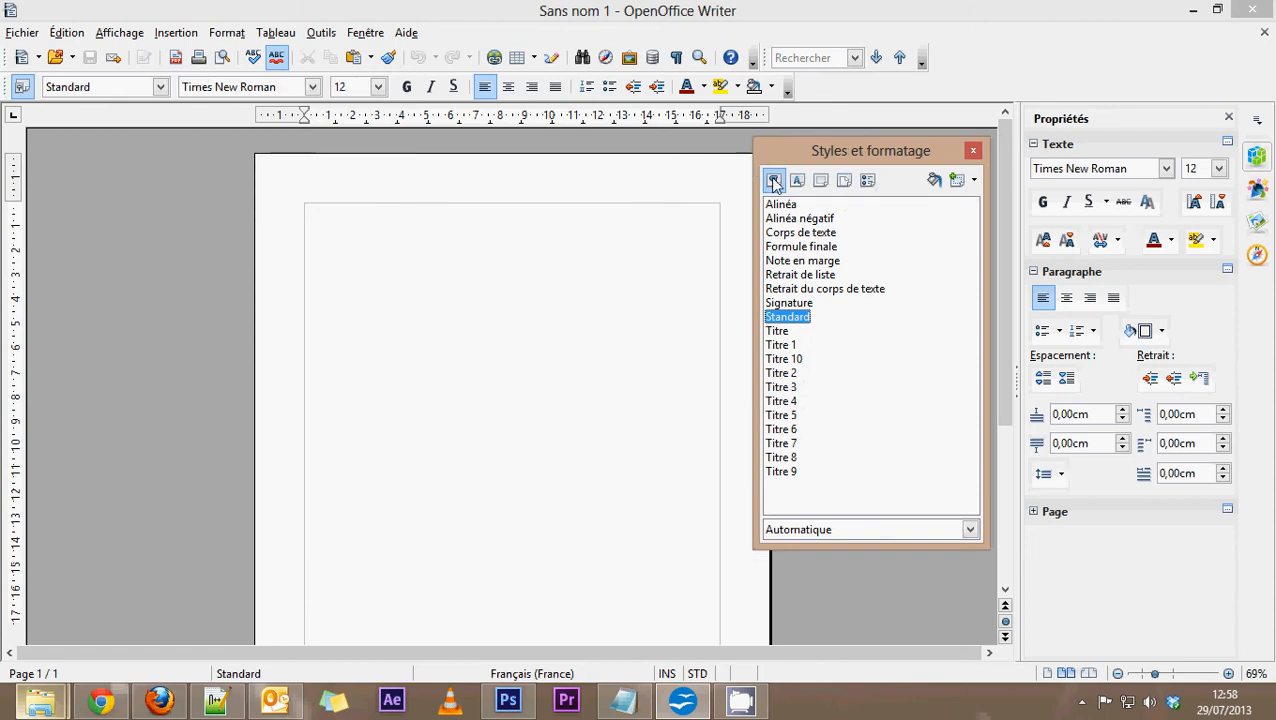
{"action": "left_click", "coordinate": [845, 181]}
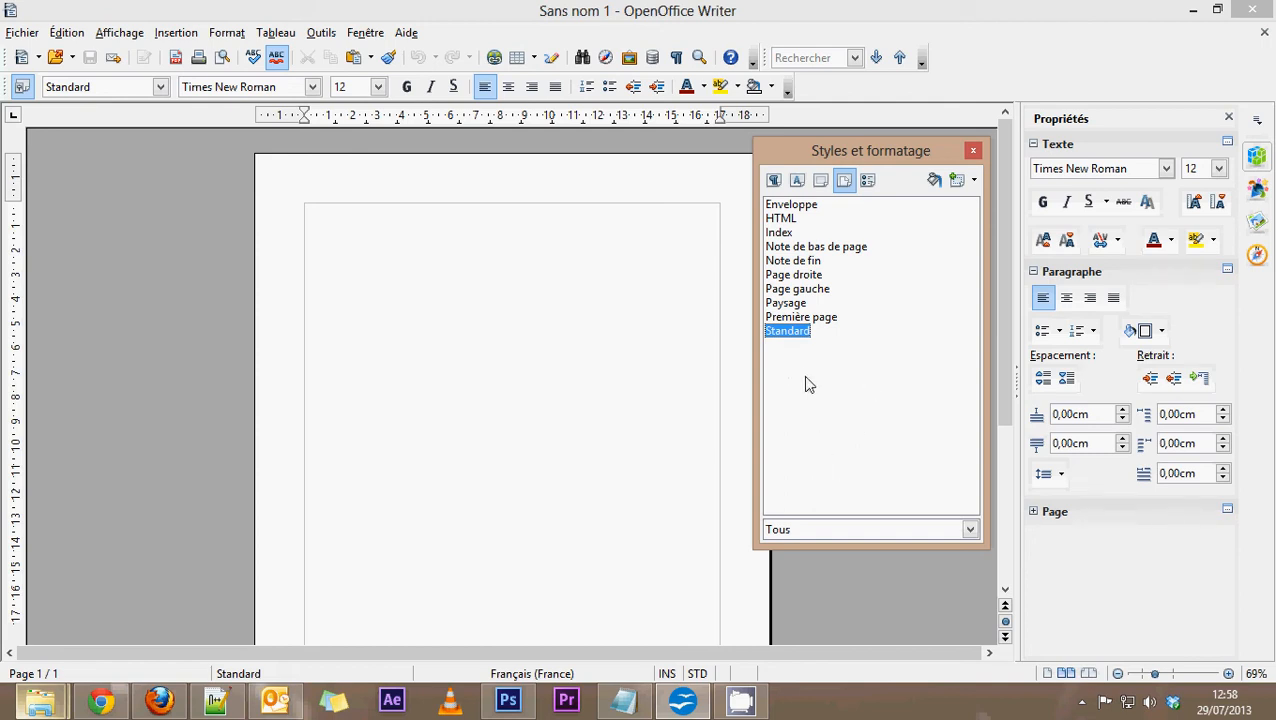
Step: Start a new page style named "Converture" that uses Converture as its following style
{"action": "right_click", "coordinate": [809, 384]}
{"action": "left_click", "coordinate": [872, 392]}
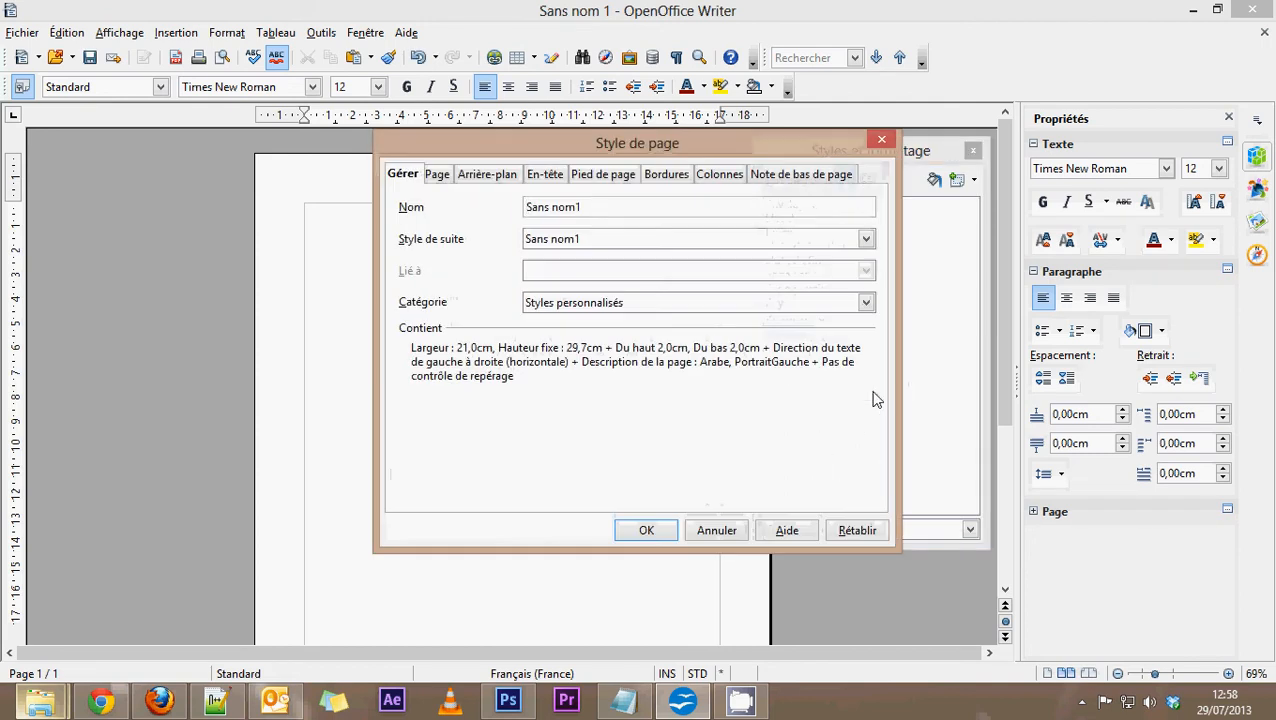
{"action": "left_click_drag", "start_coordinate": [588, 206], "coordinate": [435, 204]}
{"action": "type", "text": "Converture"}
{"action": "left_click", "coordinate": [576, 239]}
{"action": "left_click", "coordinate": [576, 252]}
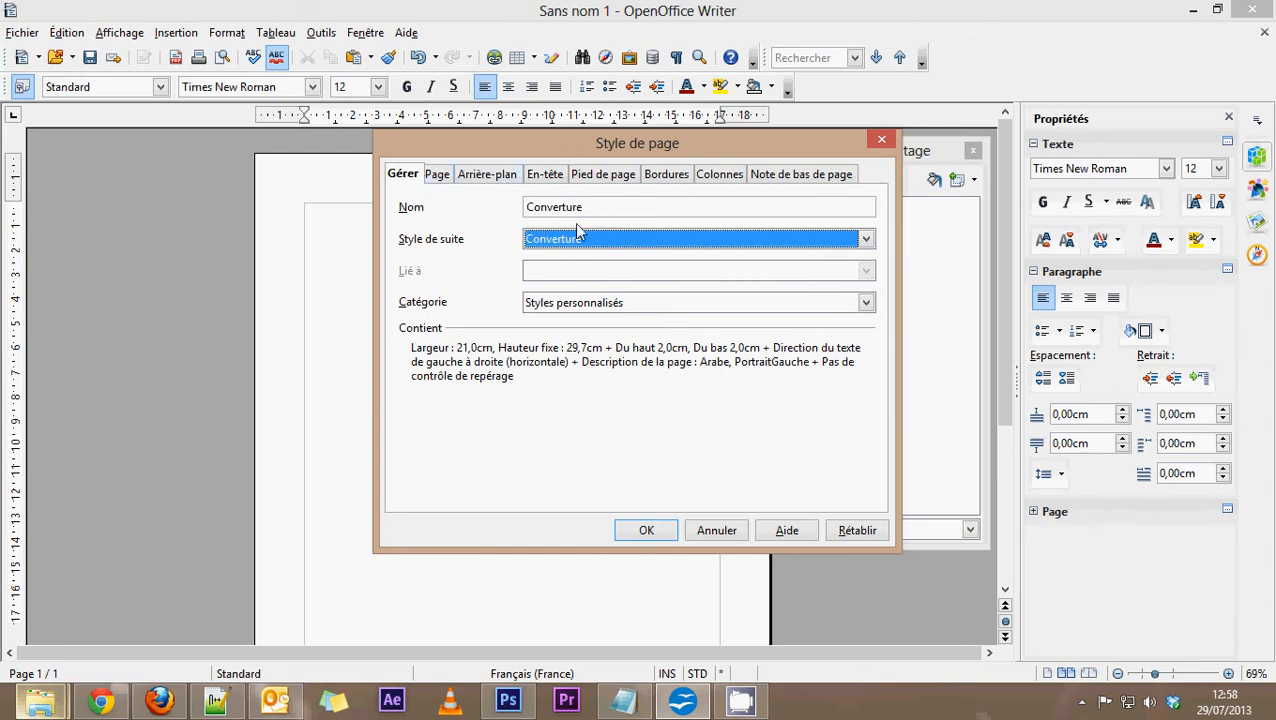
Step: Set the left, right, top and bottom margins of the Converture page style to 0 cm
{"action": "left_click", "coordinate": [437, 186]}
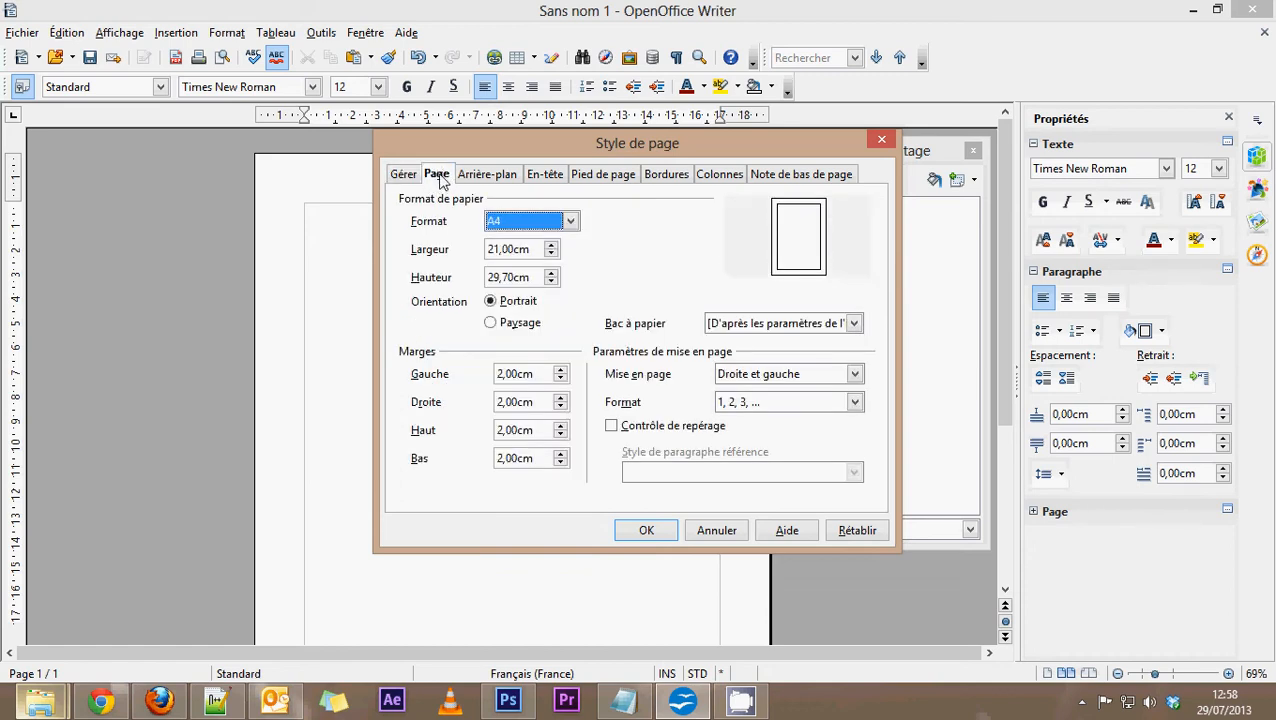
{"action": "double_click", "coordinate": [544, 375]}
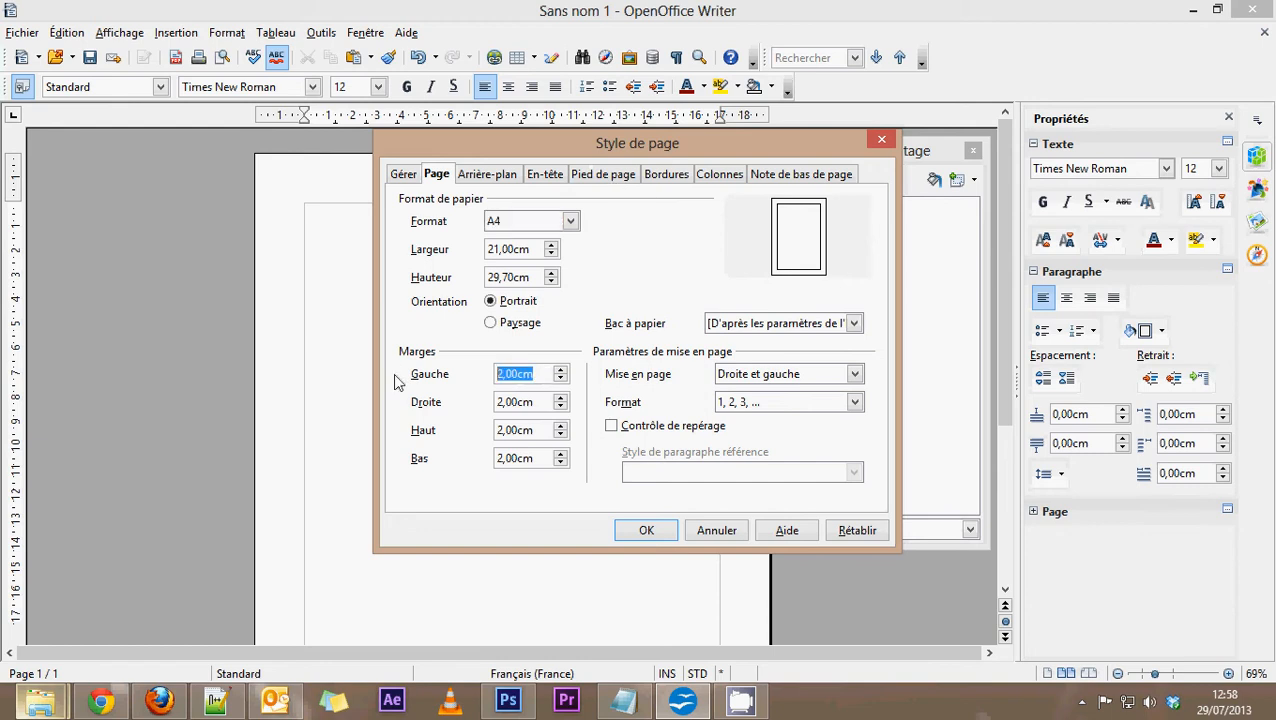
{"action": "type", "text": "0"}
{"action": "double_click", "coordinate": [537, 398]}
{"action": "type", "text": "0"}
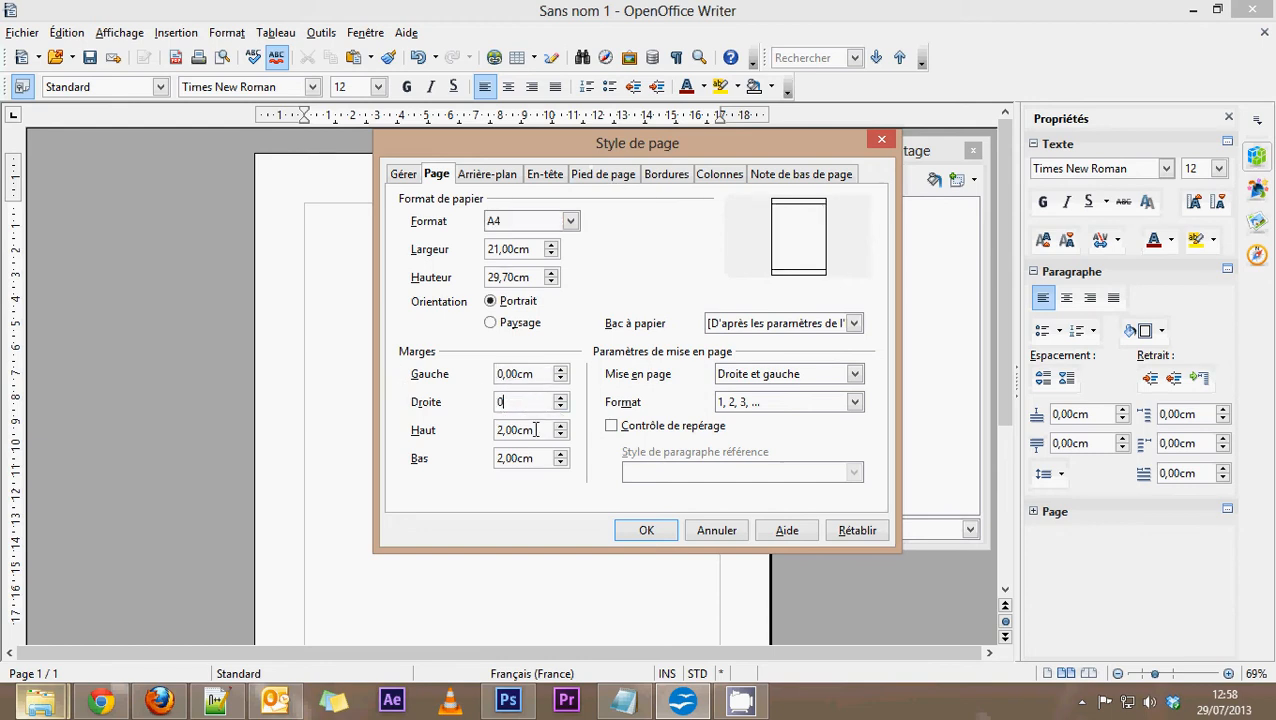
{"action": "double_click", "coordinate": [531, 427]}
{"action": "type", "text": "0"}
{"action": "double_click", "coordinate": [539, 455]}
{"action": "type", "text": "0"}
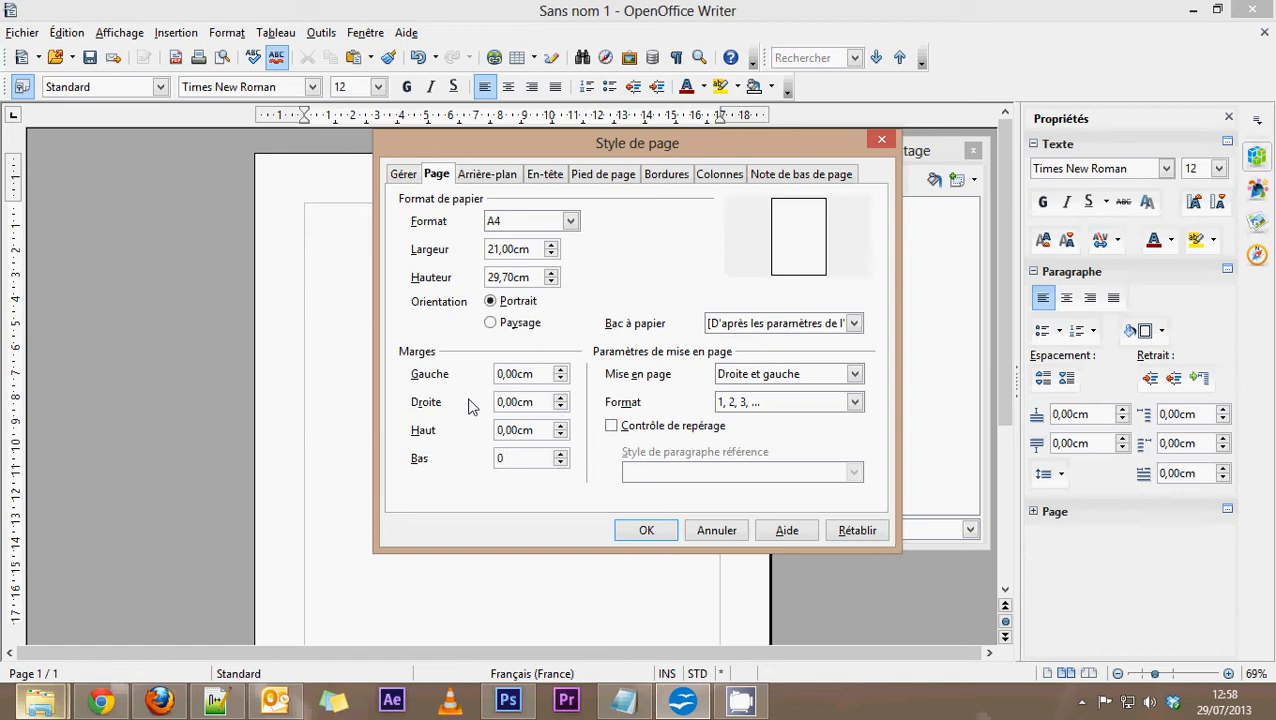
Step: Save the Converture page style with its zero margins
{"action": "left_click", "coordinate": [524, 401]}
{"action": "left_click", "coordinate": [481, 173]}
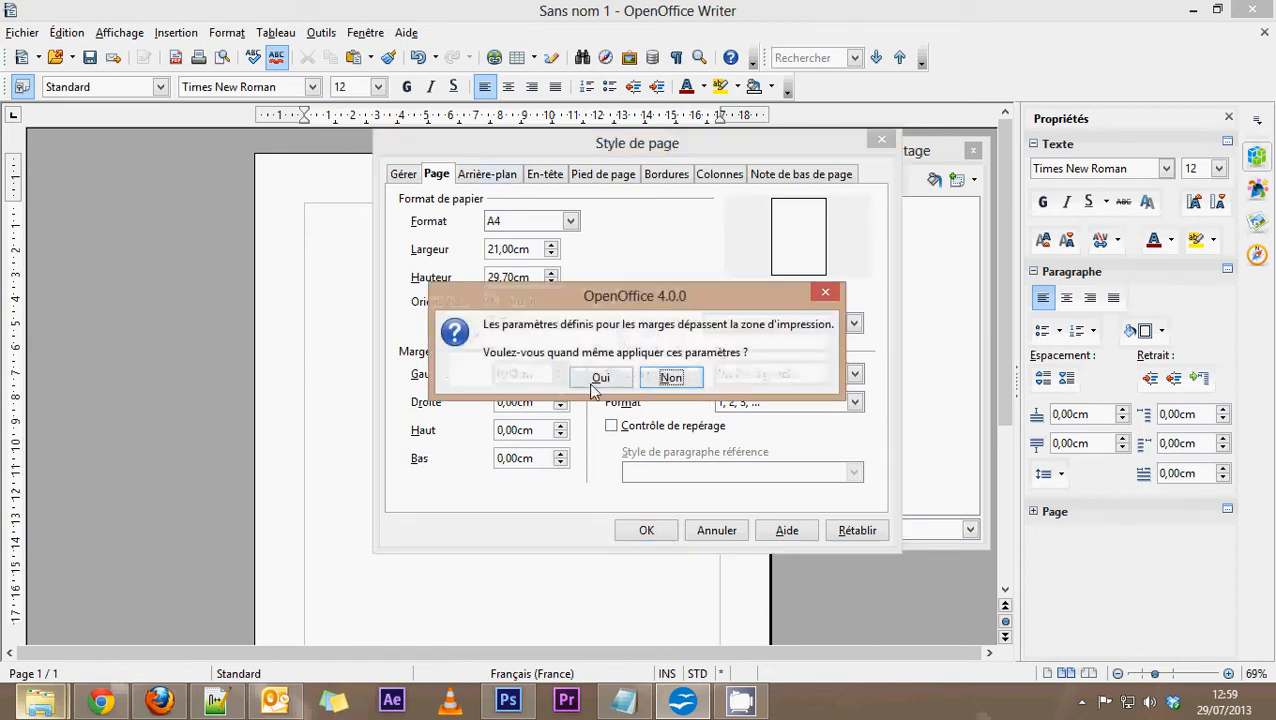
{"action": "left_click", "coordinate": [668, 377]}
{"action": "left_click", "coordinate": [442, 174]}
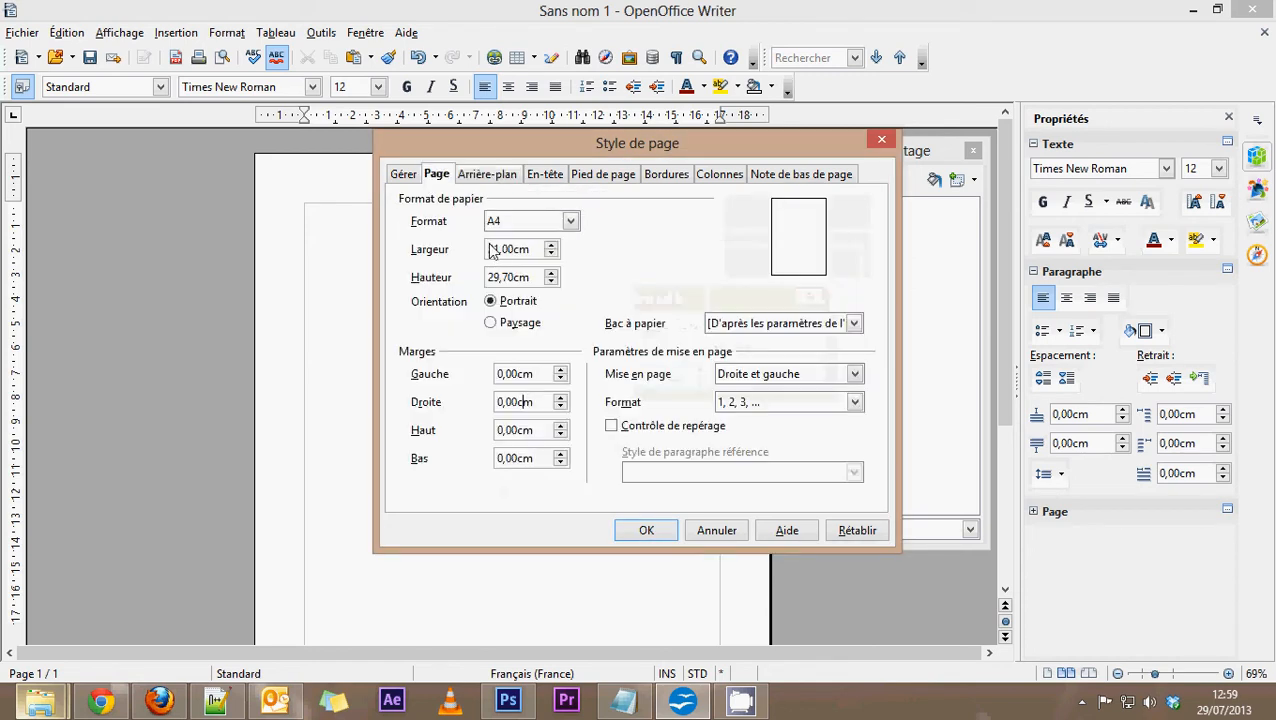
{"action": "left_click", "coordinate": [645, 530]}
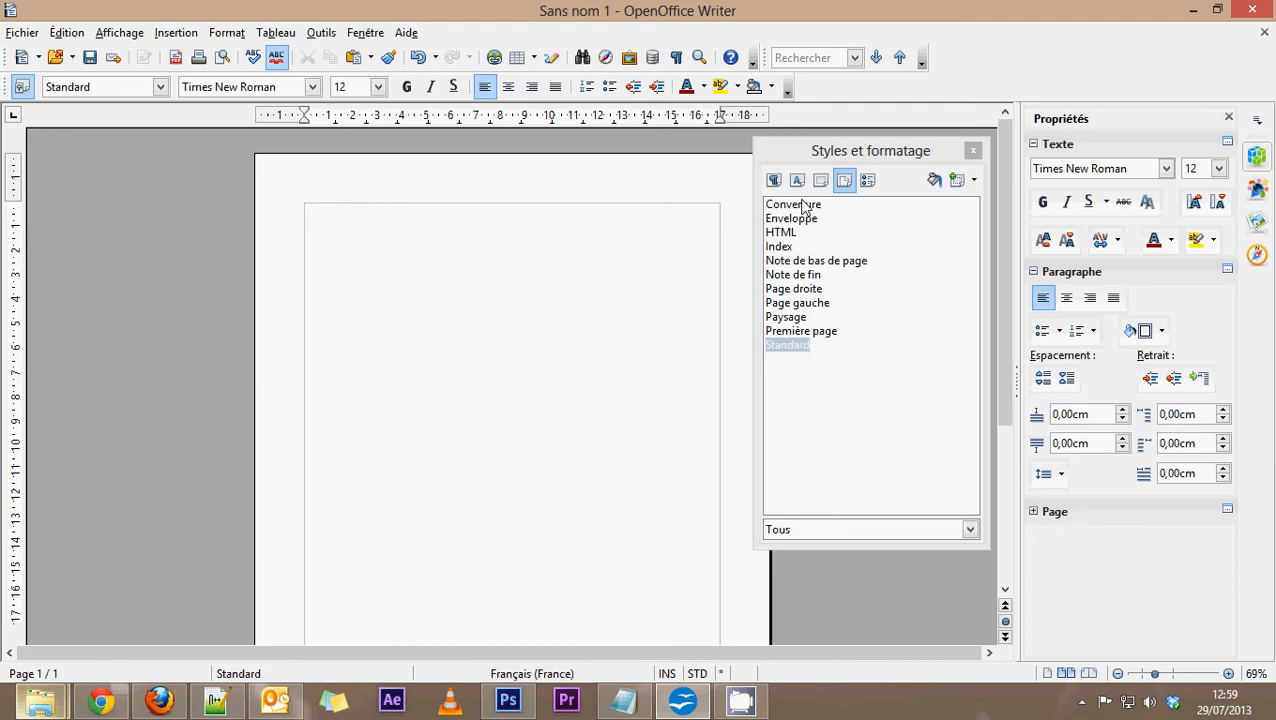
{"action": "right_click", "coordinate": [800, 422]}
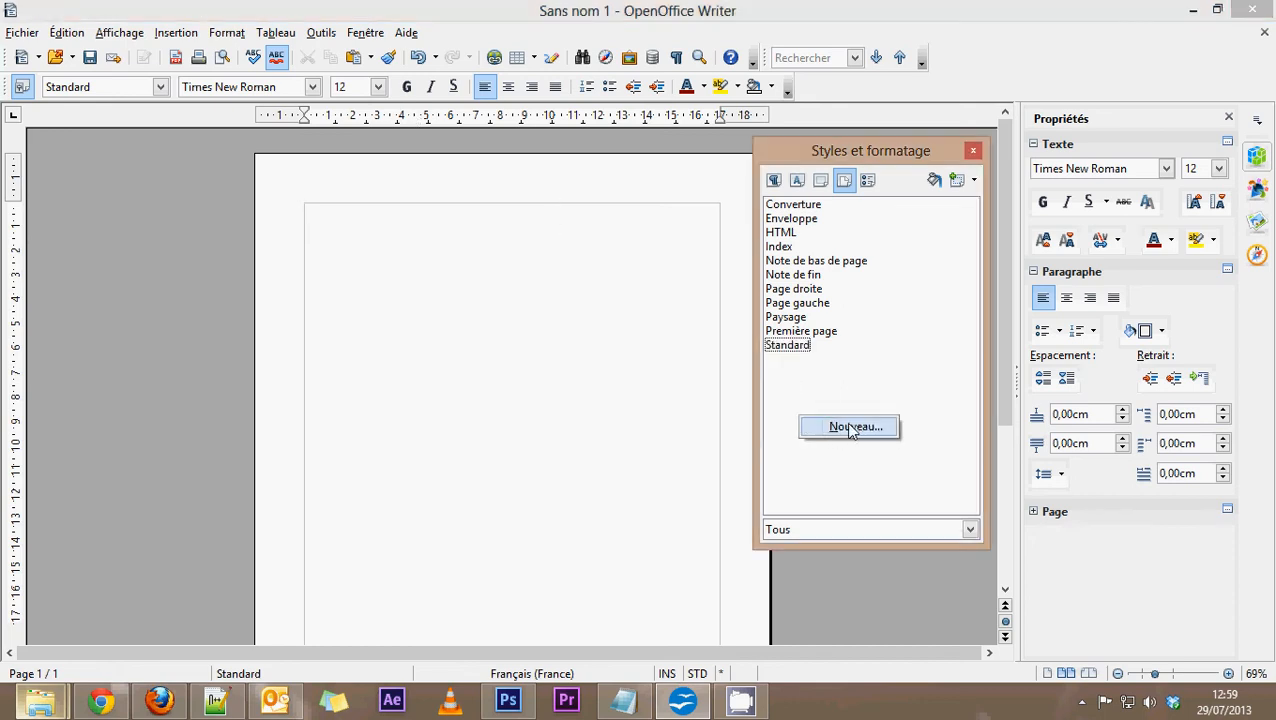
{"action": "left_click", "coordinate": [801, 394]}
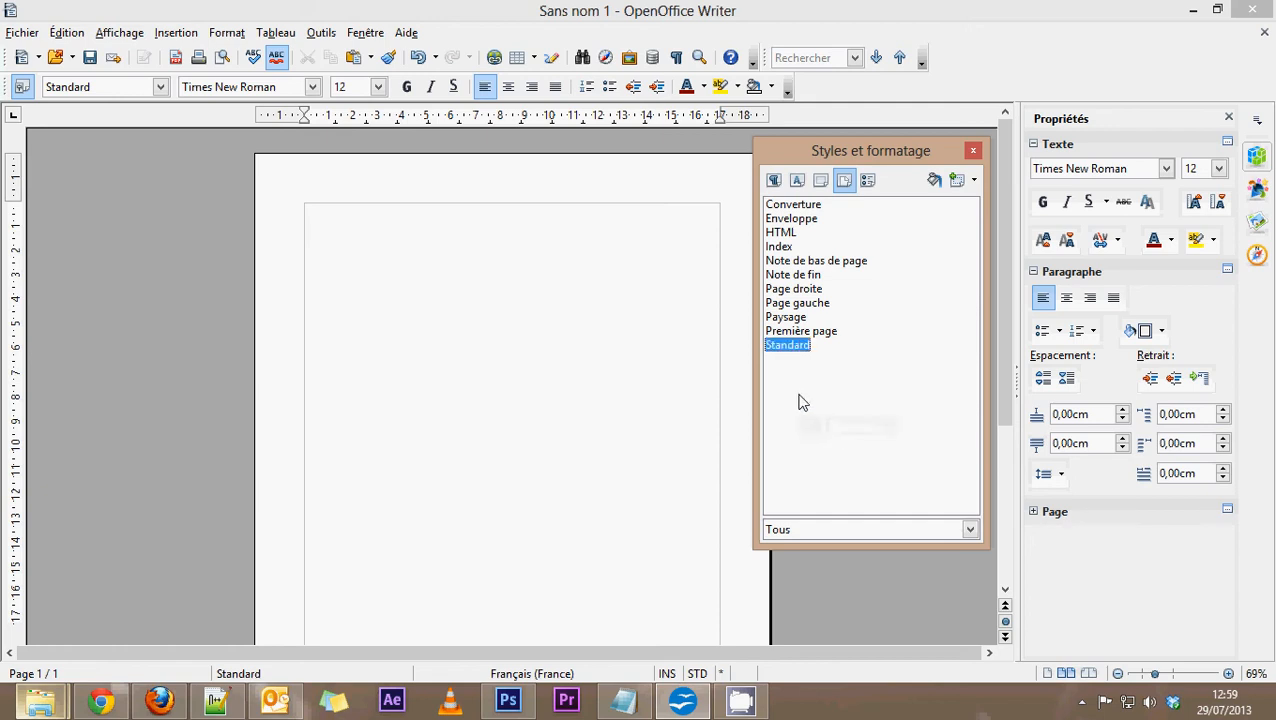
{"action": "right_click", "coordinate": [803, 377]}
{"action": "left_click", "coordinate": [816, 452]}
Step: Create a new page style named "Remerciement" with Remerciement as its following style
{"action": "right_click", "coordinate": [818, 402]}
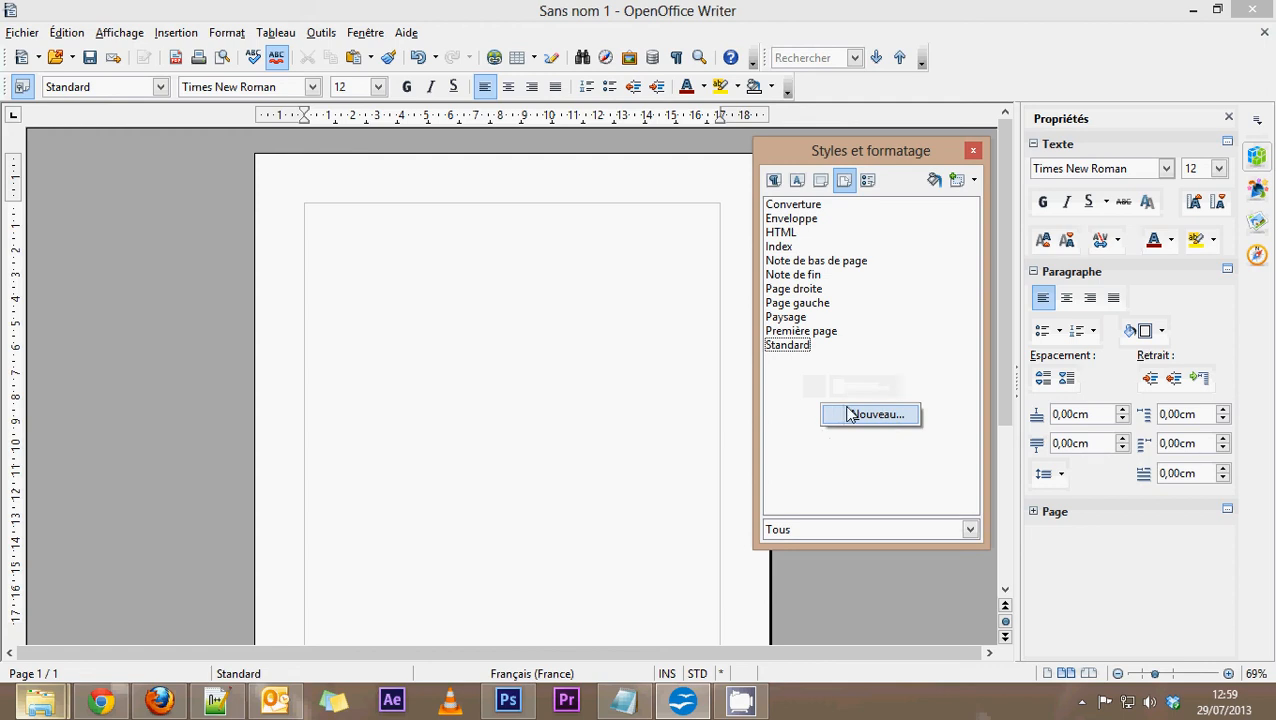
{"action": "left_click", "coordinate": [849, 414]}
{"action": "left_click_drag", "start_coordinate": [597, 212], "coordinate": [495, 213]}
{"action": "type", "text": "Remerciement"}
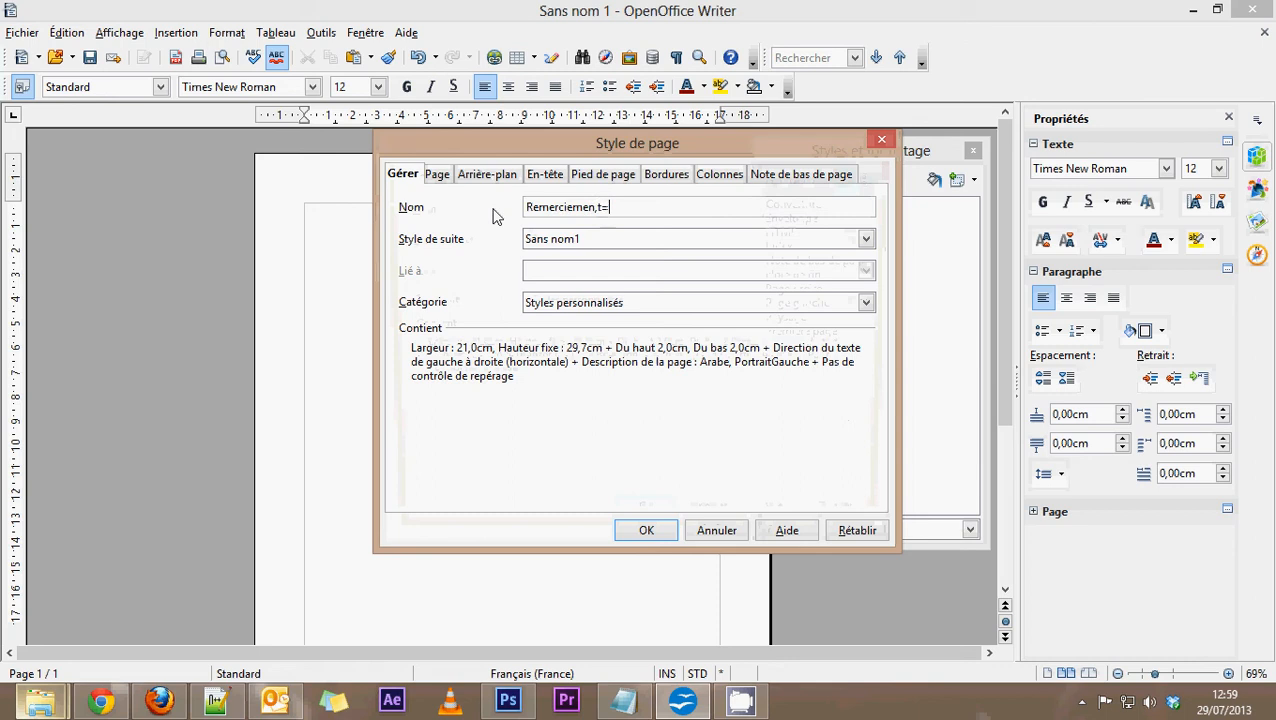
{"action": "left_click", "coordinate": [570, 240]}
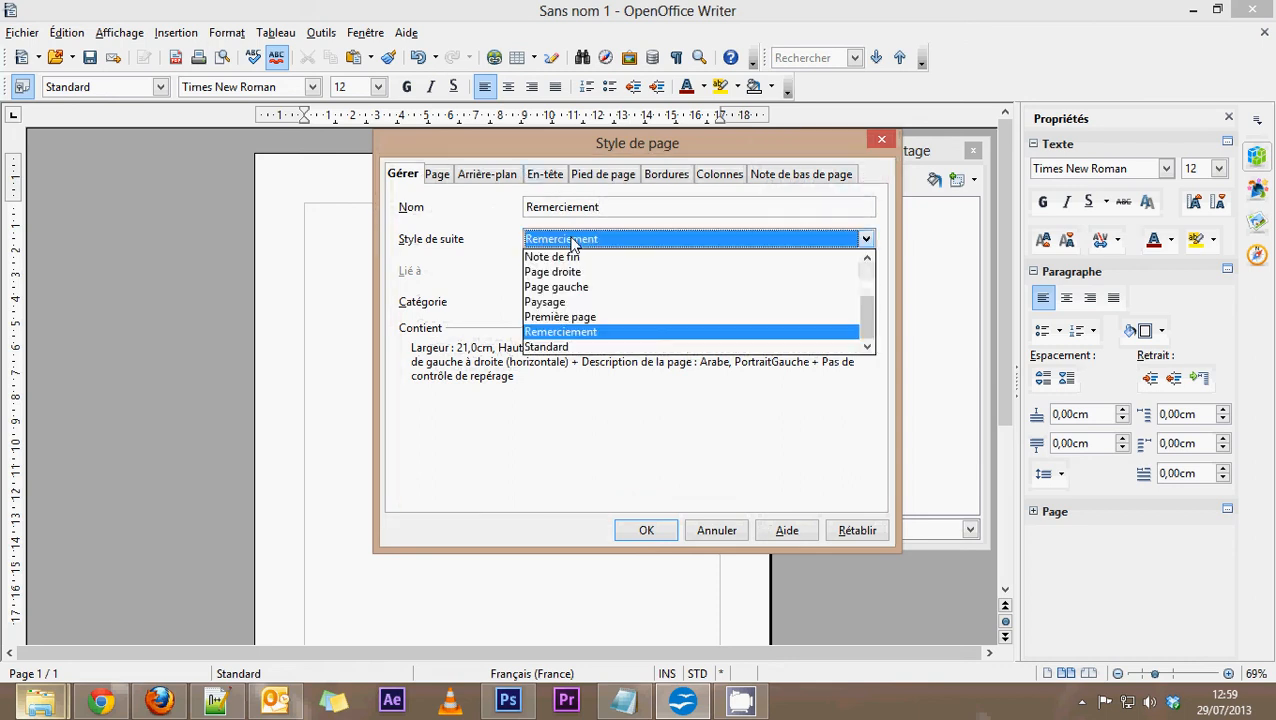
{"action": "left_click", "coordinate": [572, 242]}
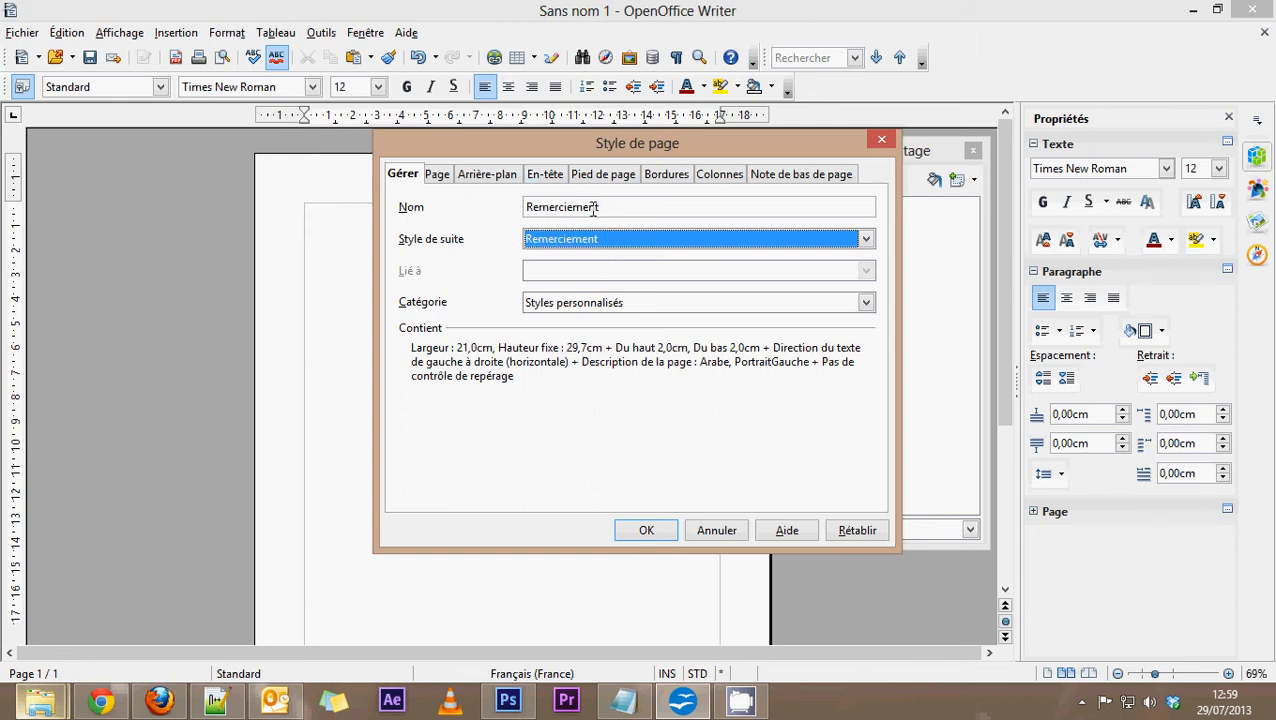
{"action": "left_click", "coordinate": [596, 246]}
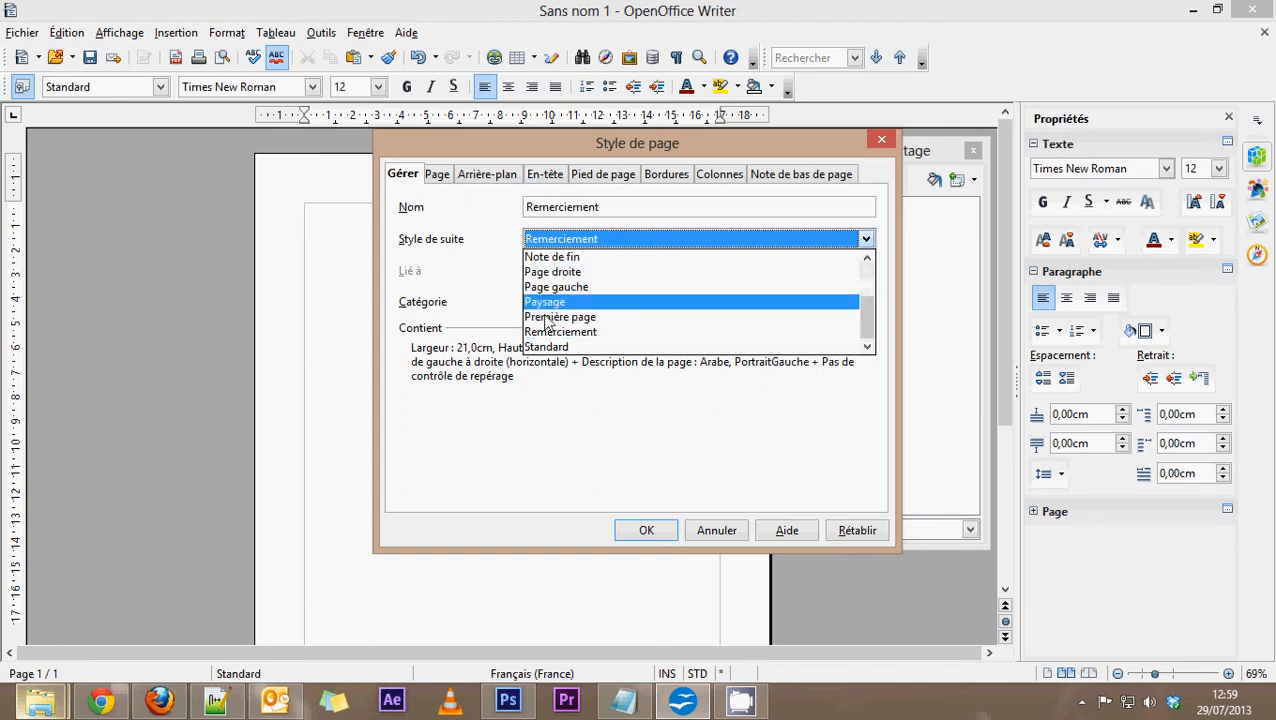
{"action": "left_click", "coordinate": [566, 238]}
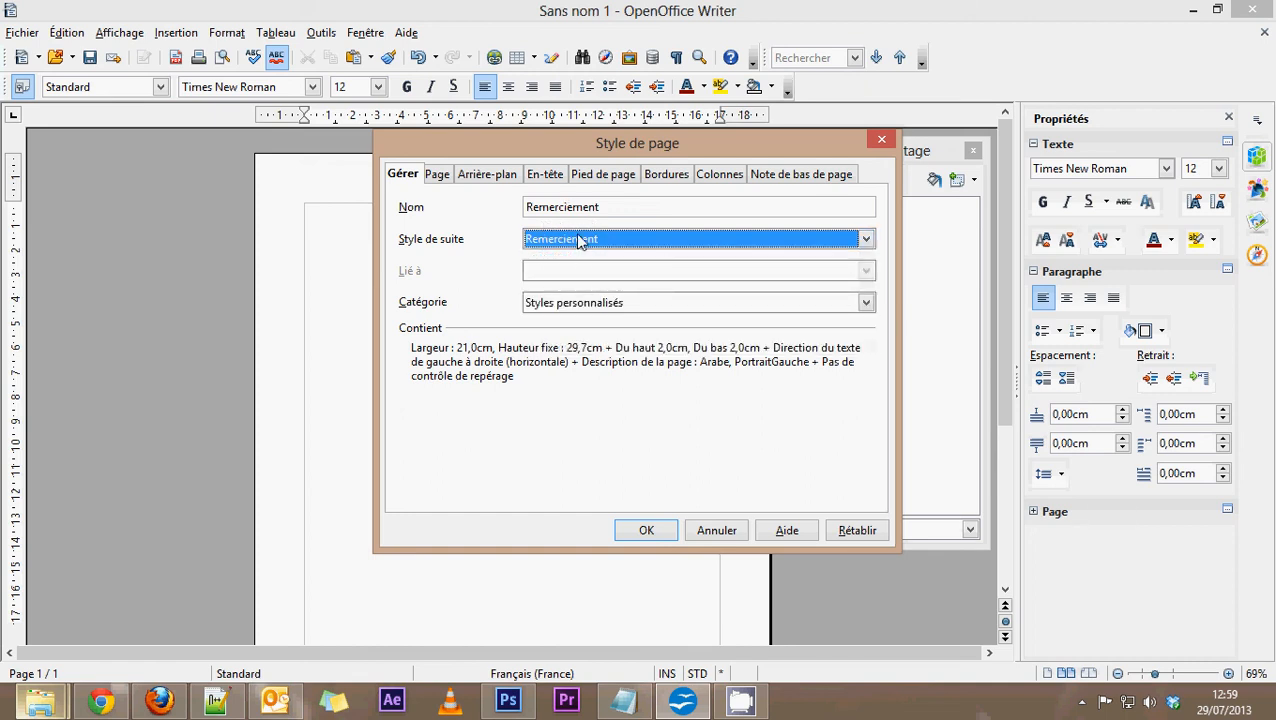
{"action": "left_click", "coordinate": [580, 242]}
{"action": "left_click", "coordinate": [558, 205]}
{"action": "left_click", "coordinate": [647, 532]}
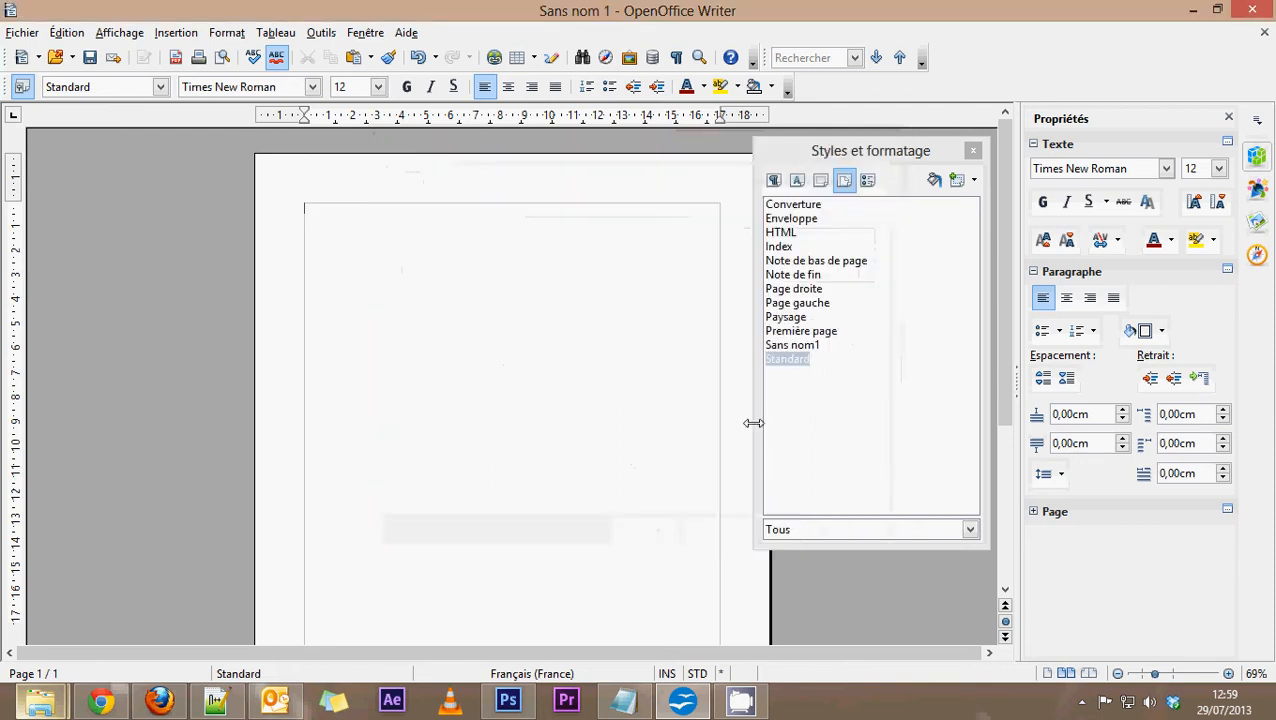
Step: Create a new page style named "Sommaire" with Sommaire as its following style
{"action": "right_click", "coordinate": [821, 409]}
{"action": "left_click", "coordinate": [800, 480]}
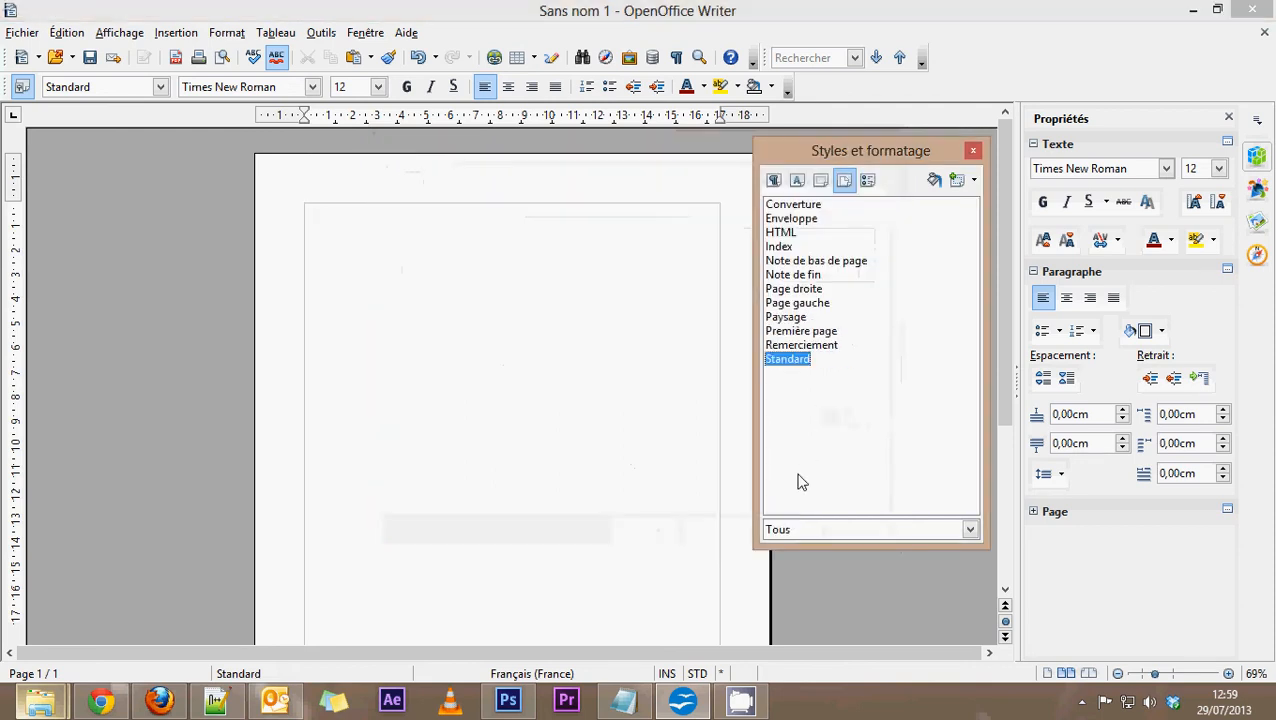
{"action": "right_click", "coordinate": [819, 415]}
{"action": "left_click", "coordinate": [889, 423]}
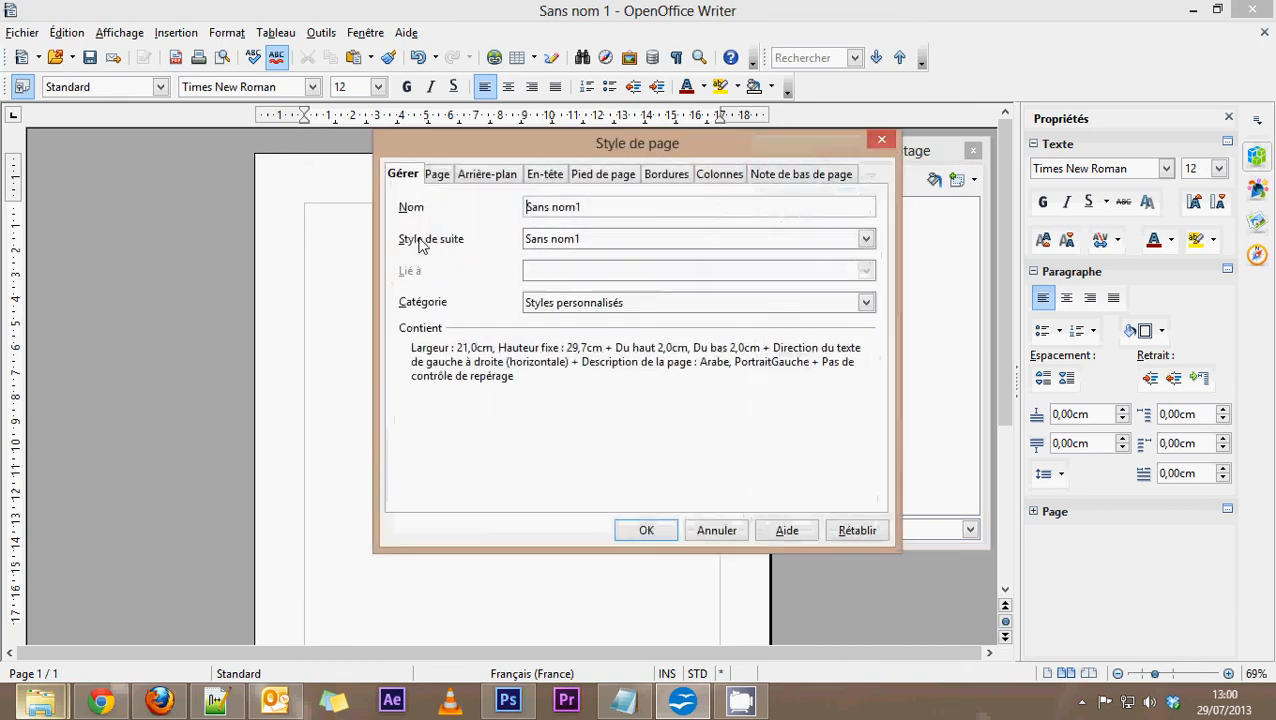
{"action": "type", "text": "So"}
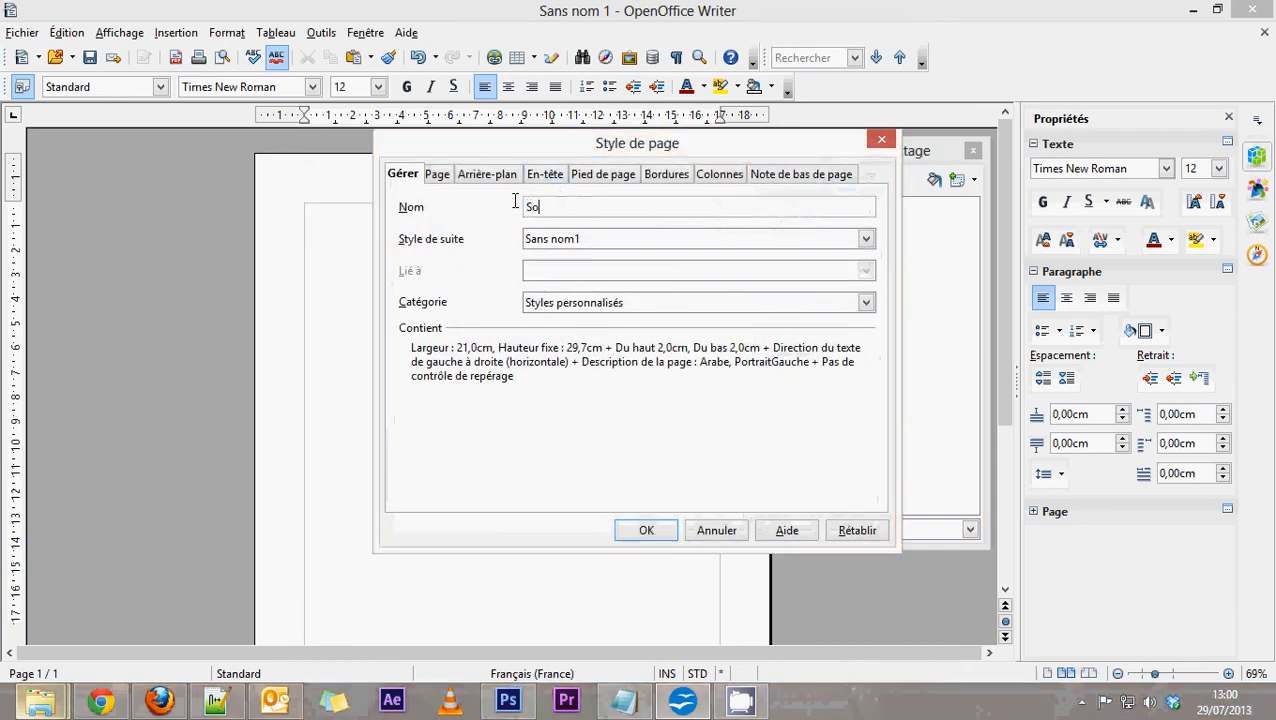
{"action": "key", "text": "BackSpace"}
{"action": "key", "text": "BackSpace"}
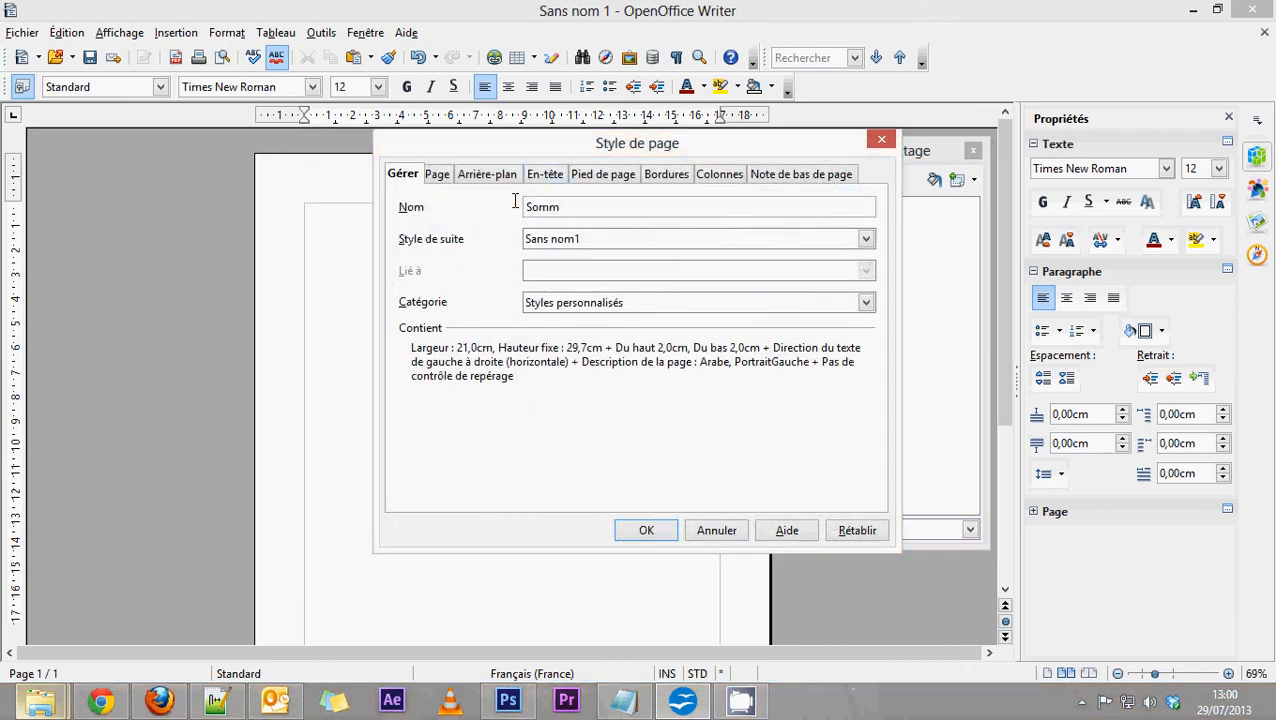
{"action": "left_click", "coordinate": [570, 239]}
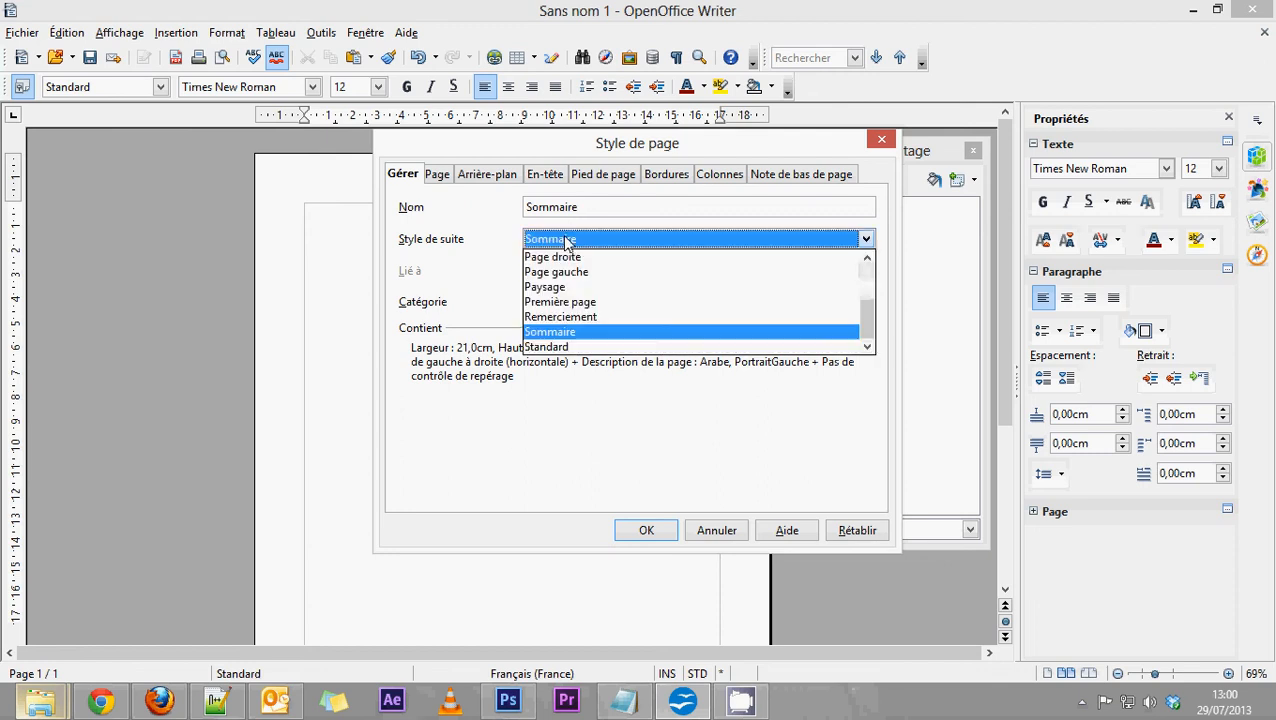
{"action": "left_click", "coordinate": [572, 244]}
{"action": "left_click", "coordinate": [646, 531]}
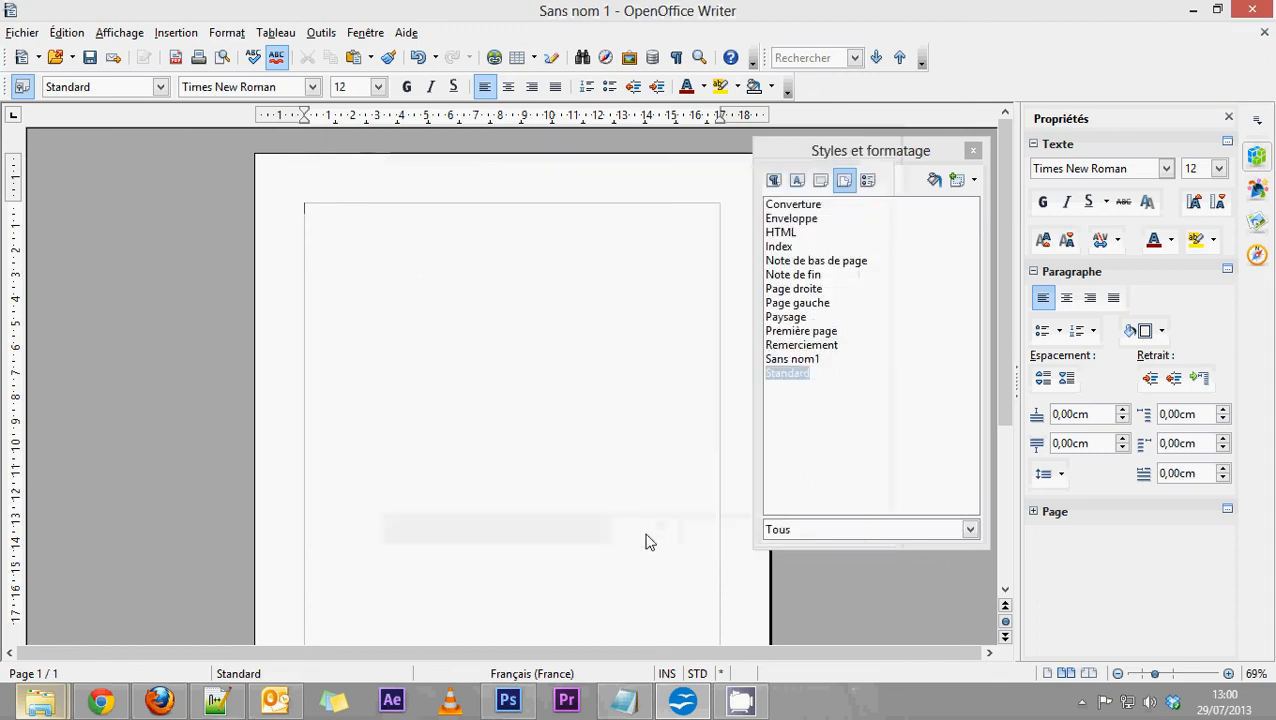
Step: Create a new page style named "Contenu" with Contenu as its following style
{"action": "right_click", "coordinate": [786, 420]}
{"action": "left_click", "coordinate": [852, 419]}
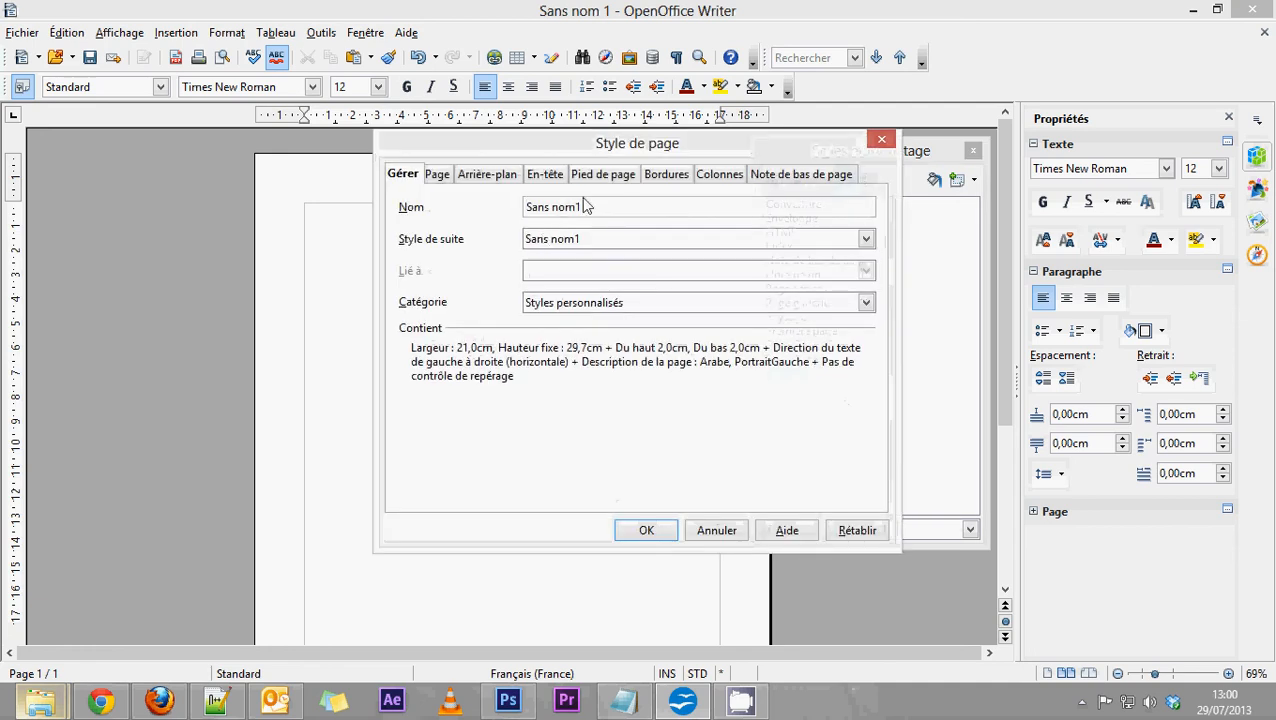
{"action": "left_click_drag", "start_coordinate": [580, 207], "coordinate": [460, 213]}
{"action": "type", "text": "Contenu"}
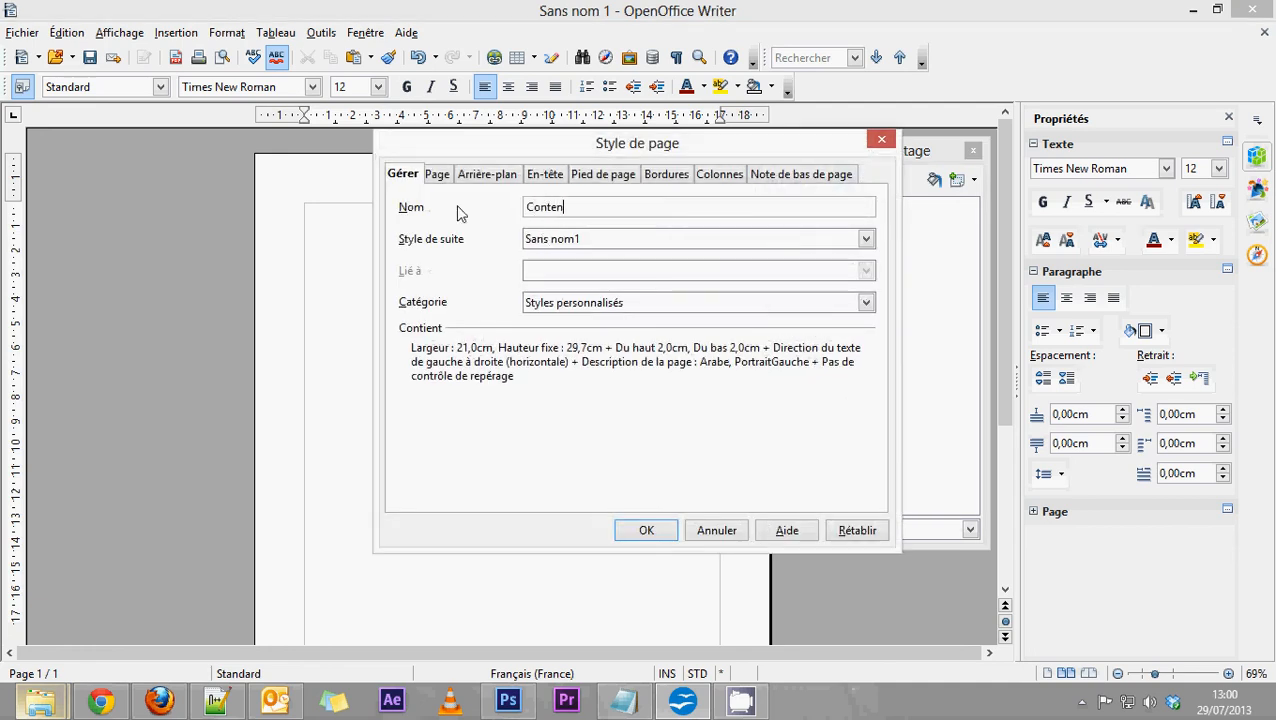
{"action": "left_click", "coordinate": [556, 239]}
{"action": "left_click", "coordinate": [566, 245]}
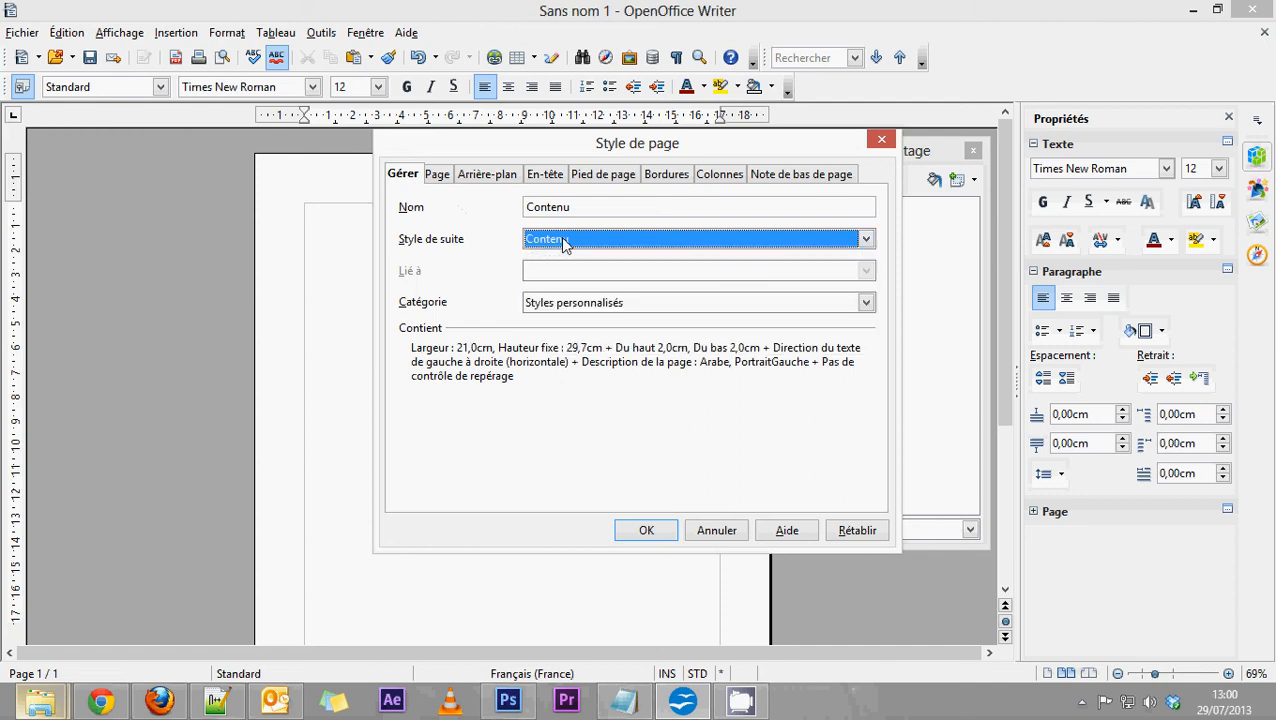
{"action": "left_click", "coordinate": [647, 531]}
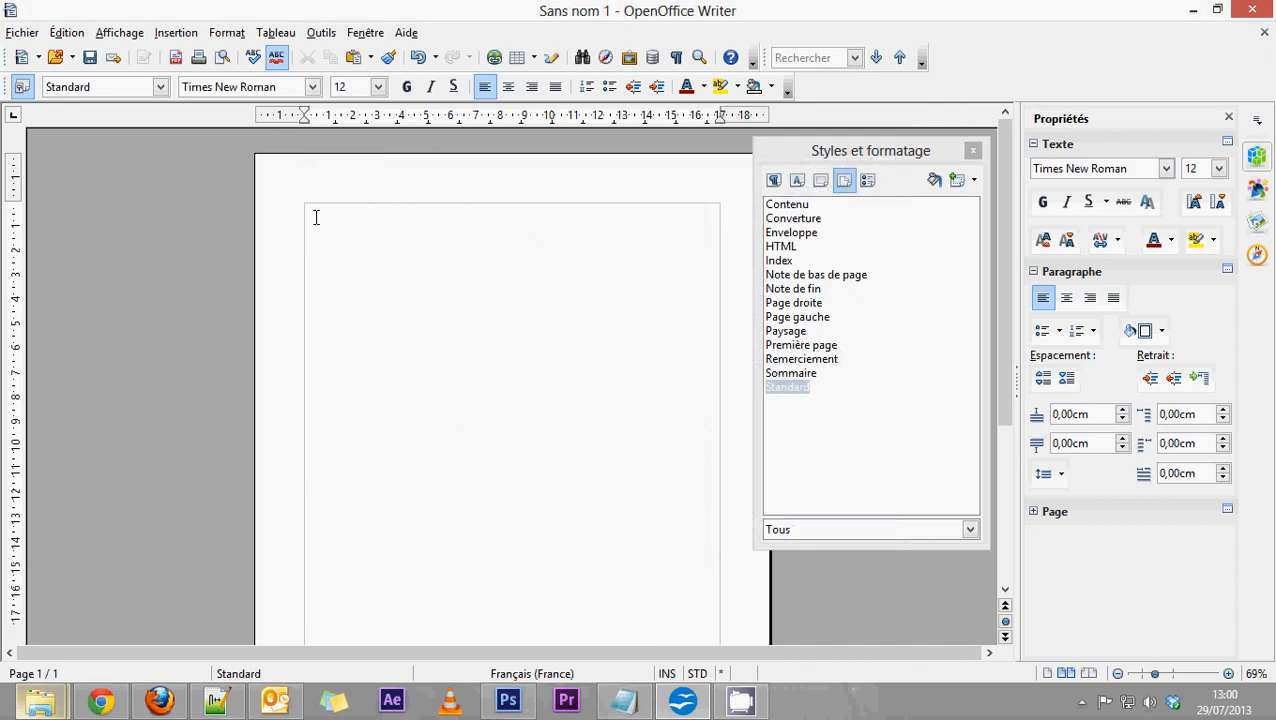
Step: Insert a manual page break after the first page using the Remerciement page style
{"action": "left_click", "coordinate": [180, 34]}
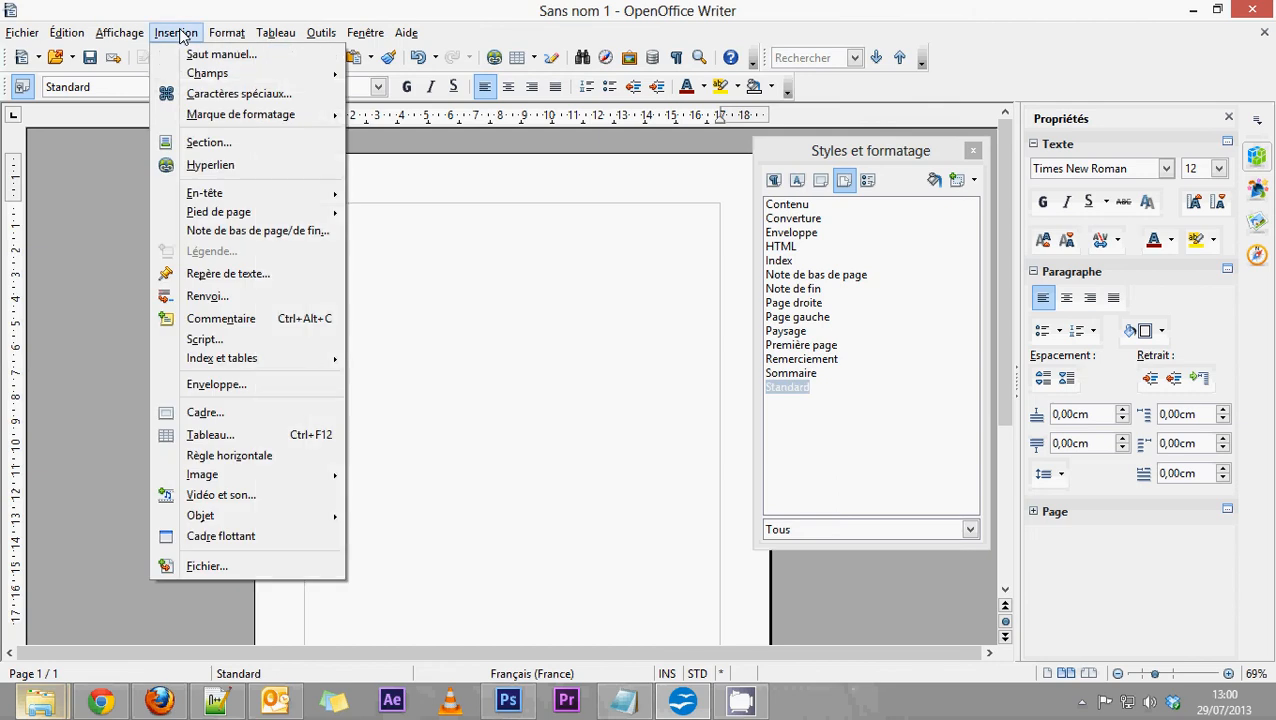
{"action": "left_click", "coordinate": [210, 55]}
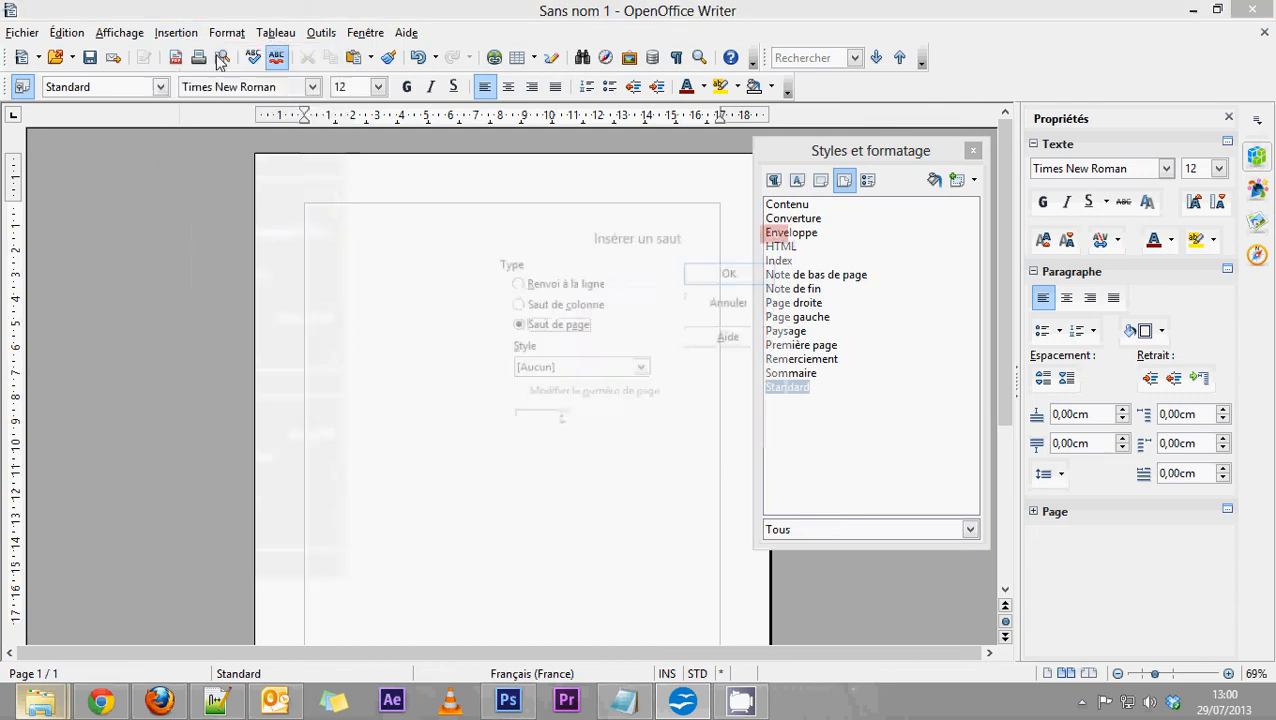
{"action": "left_click", "coordinate": [600, 371]}
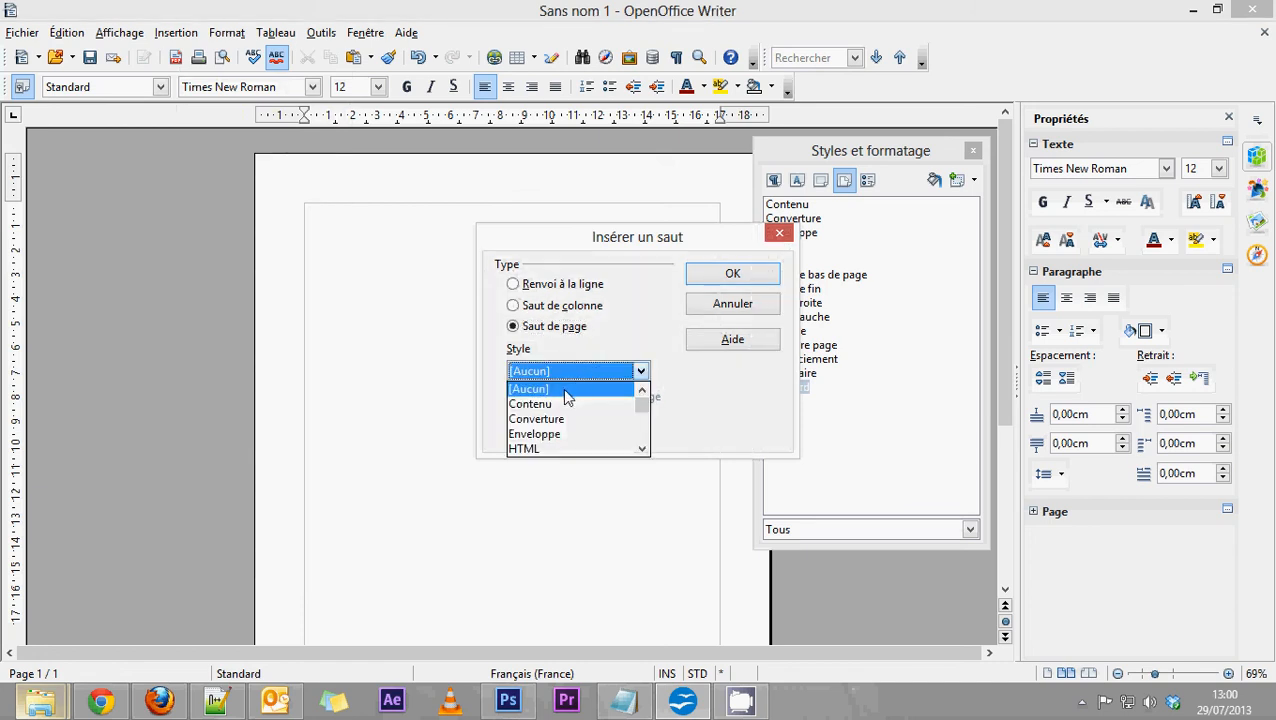
{"action": "scroll", "coordinate": [563, 400], "scroll_direction": "down", "scroll_amount": 3}
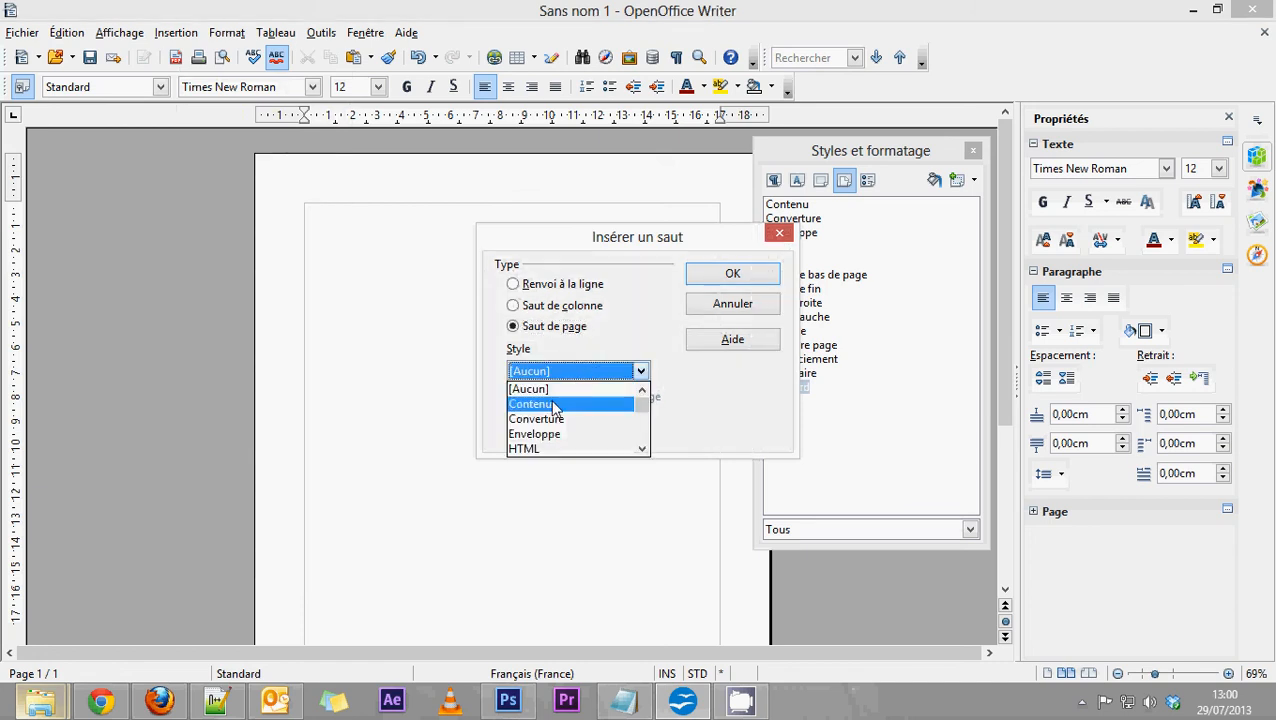
{"action": "left_click", "coordinate": [544, 434]}
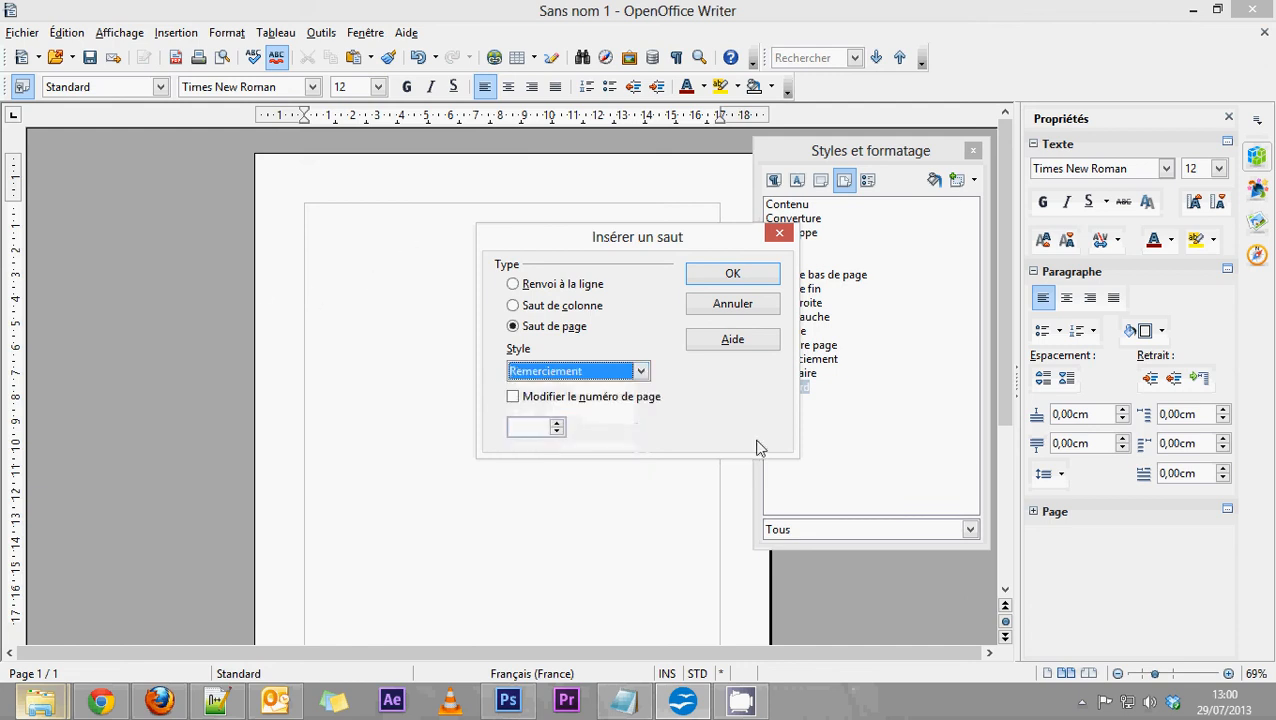
{"action": "left_click", "coordinate": [732, 273]}
Step: Insert a manual page break after the acknowledgements page using the Sommaire page style
{"action": "scroll", "coordinate": [460, 308], "scroll_direction": "down", "scroll_amount": 3}
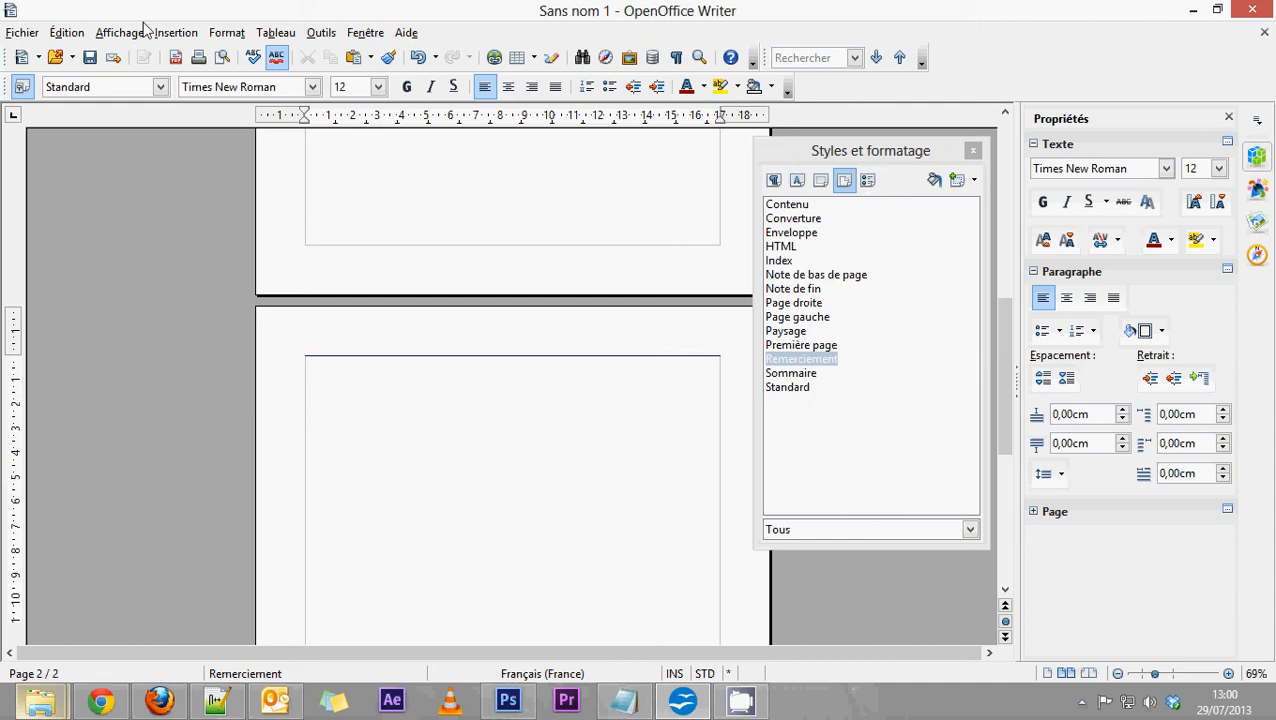
{"action": "left_click", "coordinate": [176, 34]}
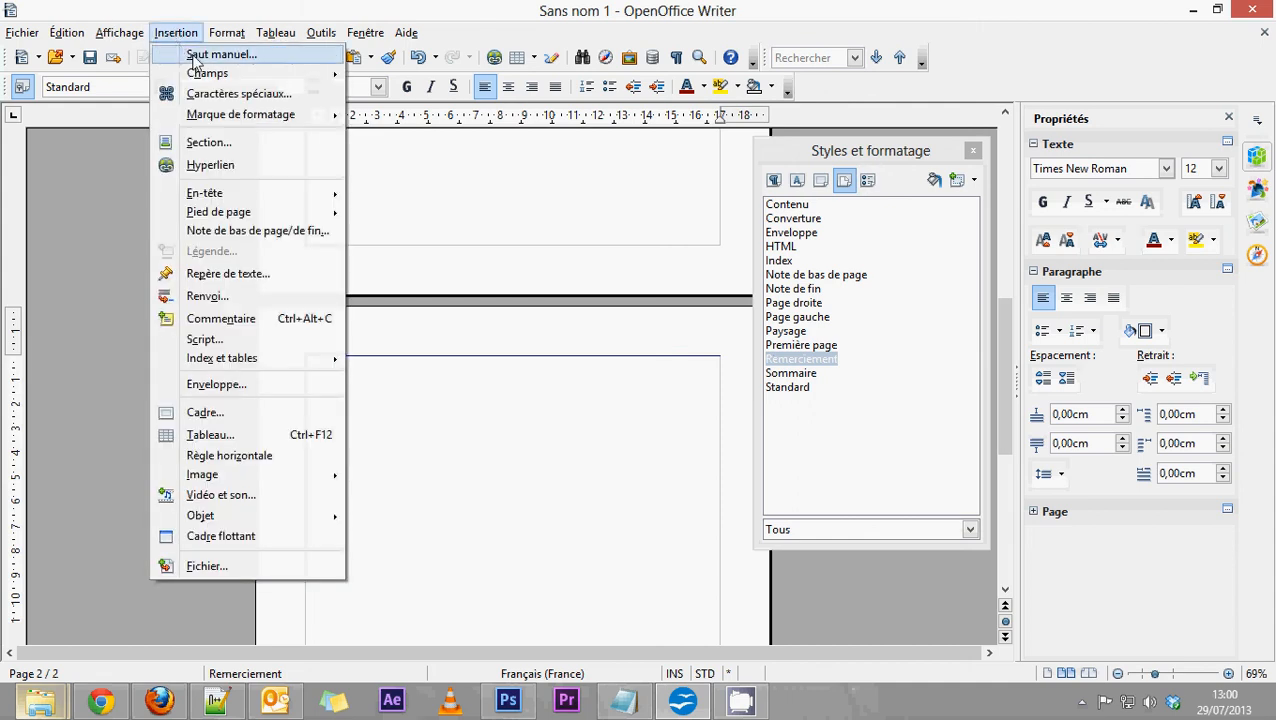
{"action": "left_click", "coordinate": [200, 54]}
{"action": "left_click", "coordinate": [580, 371]}
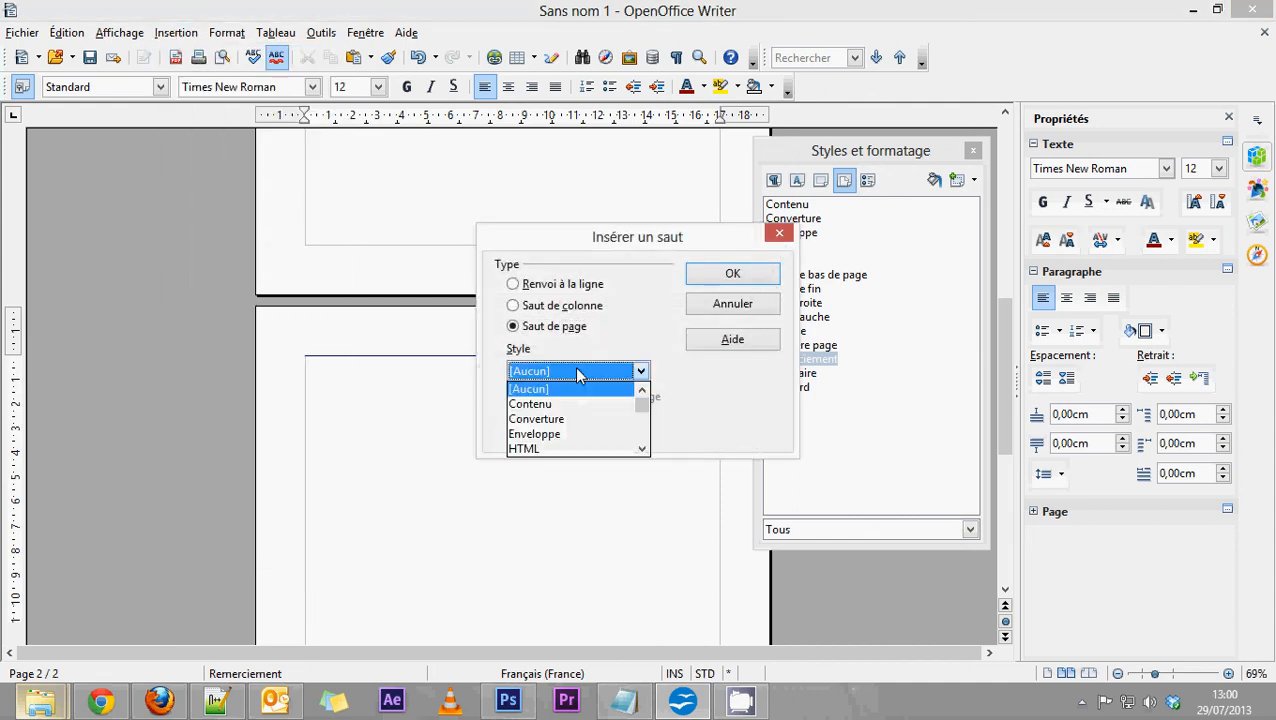
{"action": "scroll", "coordinate": [578, 375], "scroll_direction": "down", "scroll_amount": 1}
{"action": "scroll", "coordinate": [536, 390], "scroll_direction": "down", "scroll_amount": 2}
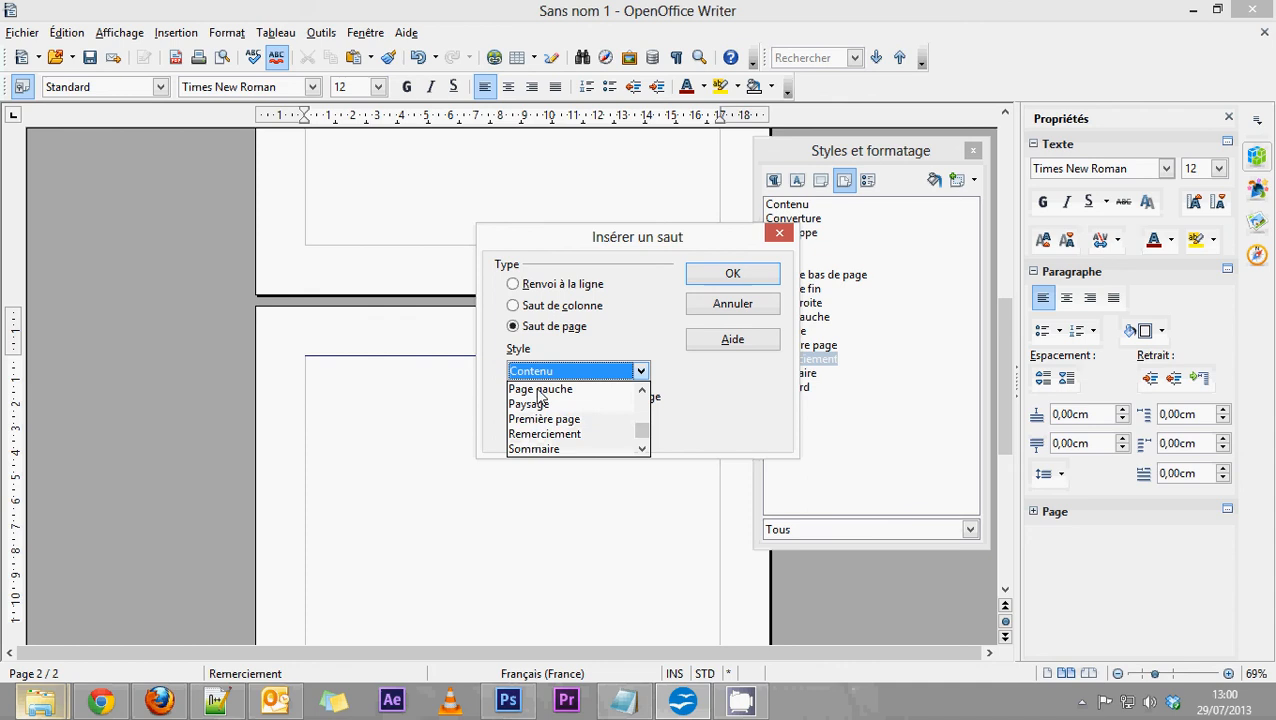
{"action": "scroll", "coordinate": [544, 430], "scroll_direction": "down", "scroll_amount": 1}
{"action": "left_click", "coordinate": [545, 442]}
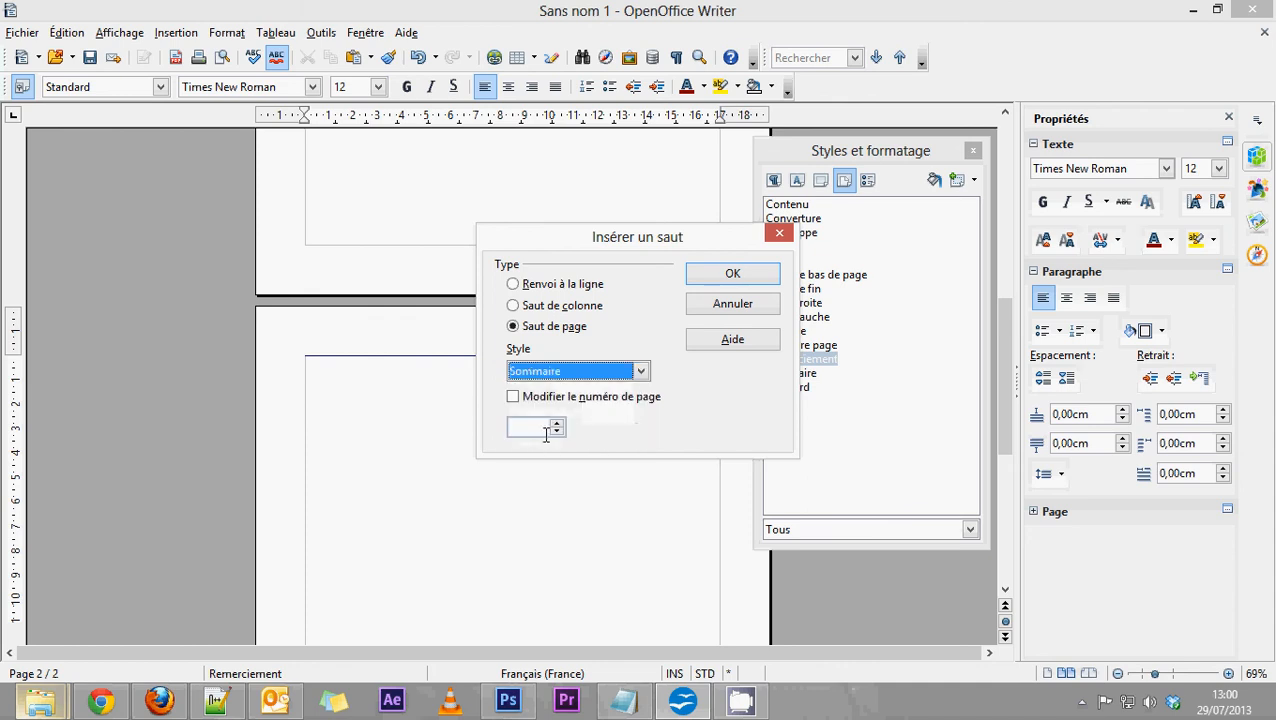
{"action": "left_click", "coordinate": [731, 275]}
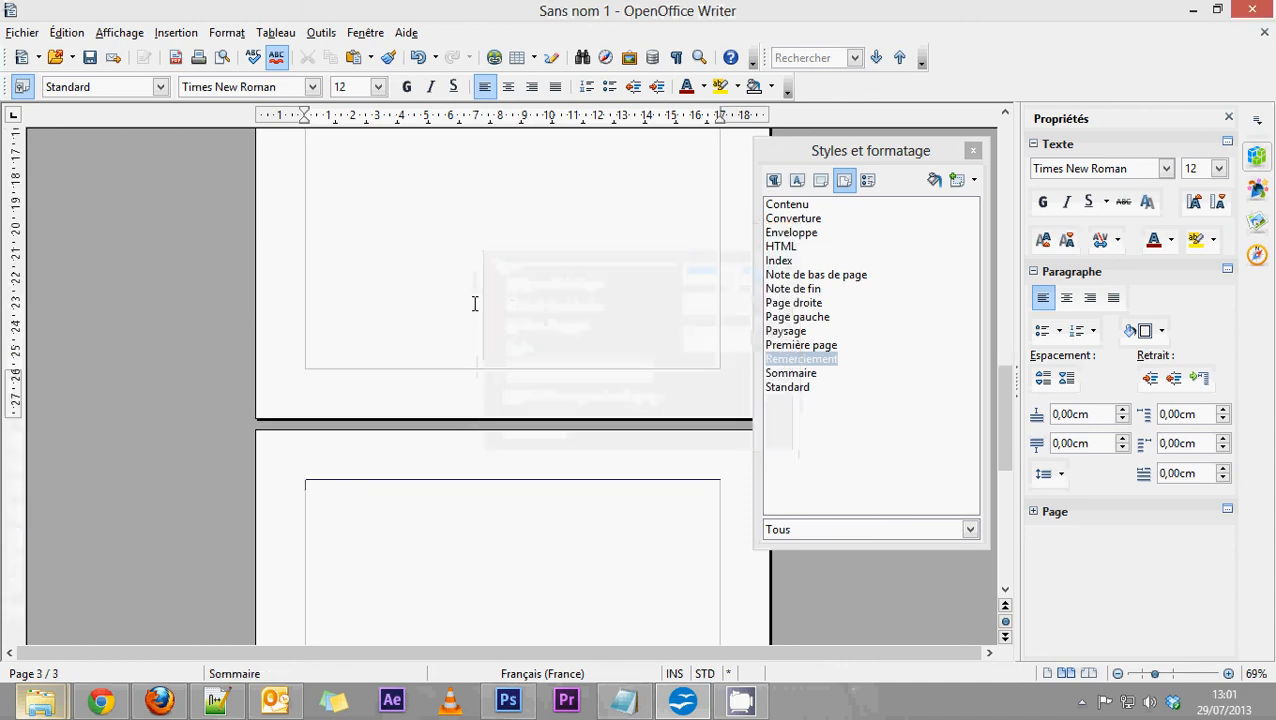
Step: Start a manual page break on the table of contents page and choose Contenu as its page style
{"action": "scroll", "coordinate": [456, 319], "scroll_direction": "up", "scroll_amount": 10}
{"action": "scroll", "coordinate": [410, 292], "scroll_direction": "down", "scroll_amount": 5}
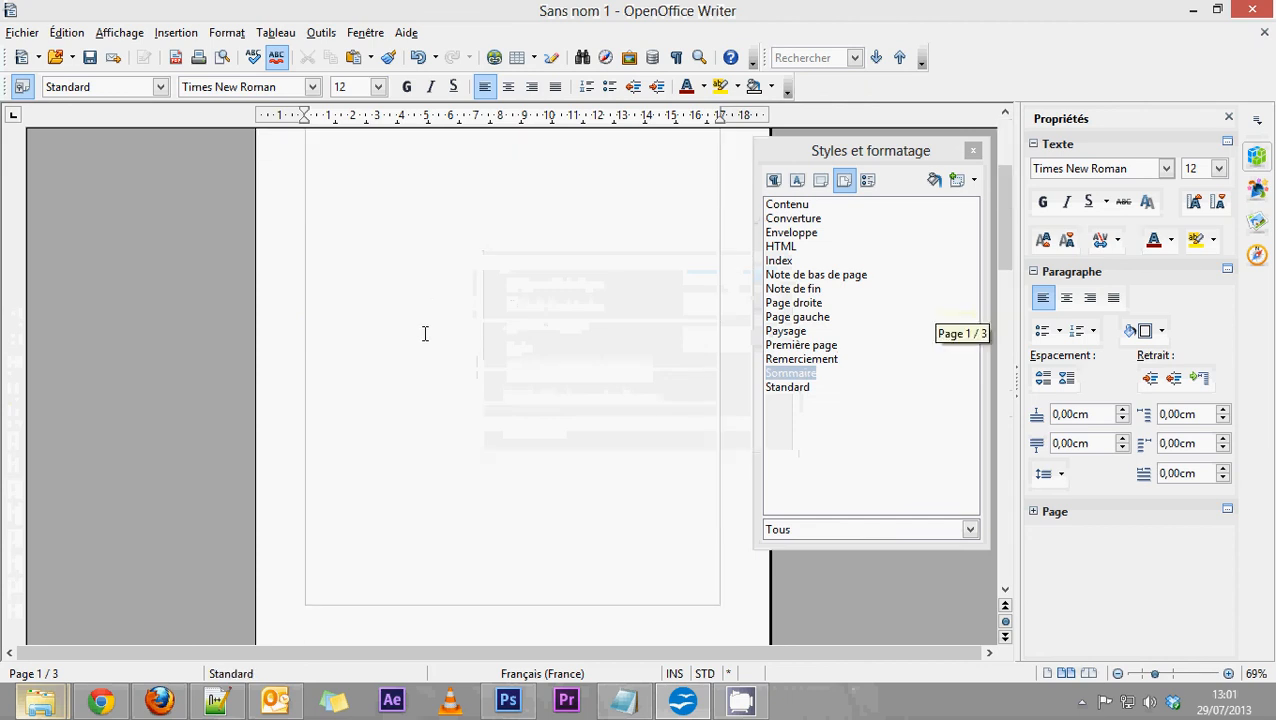
{"action": "scroll", "coordinate": [445, 364], "scroll_direction": "up", "scroll_amount": 3}
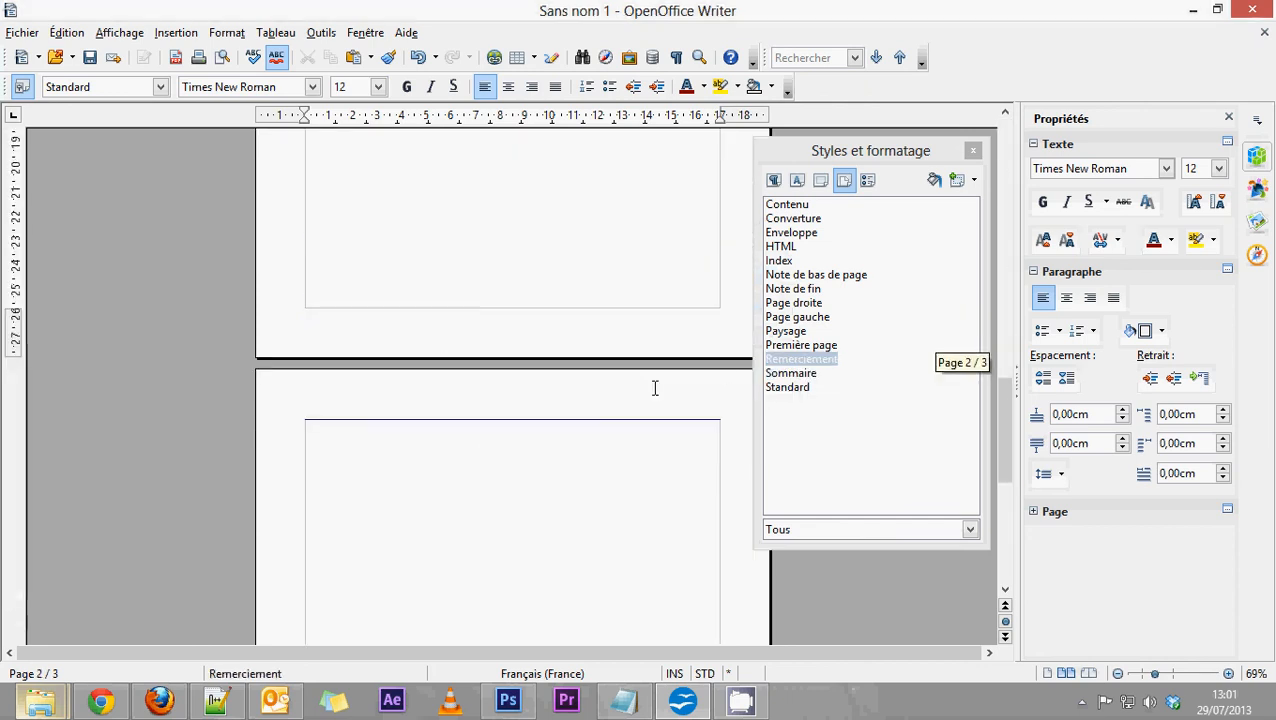
{"action": "scroll", "coordinate": [387, 438], "scroll_direction": "down", "scroll_amount": 2}
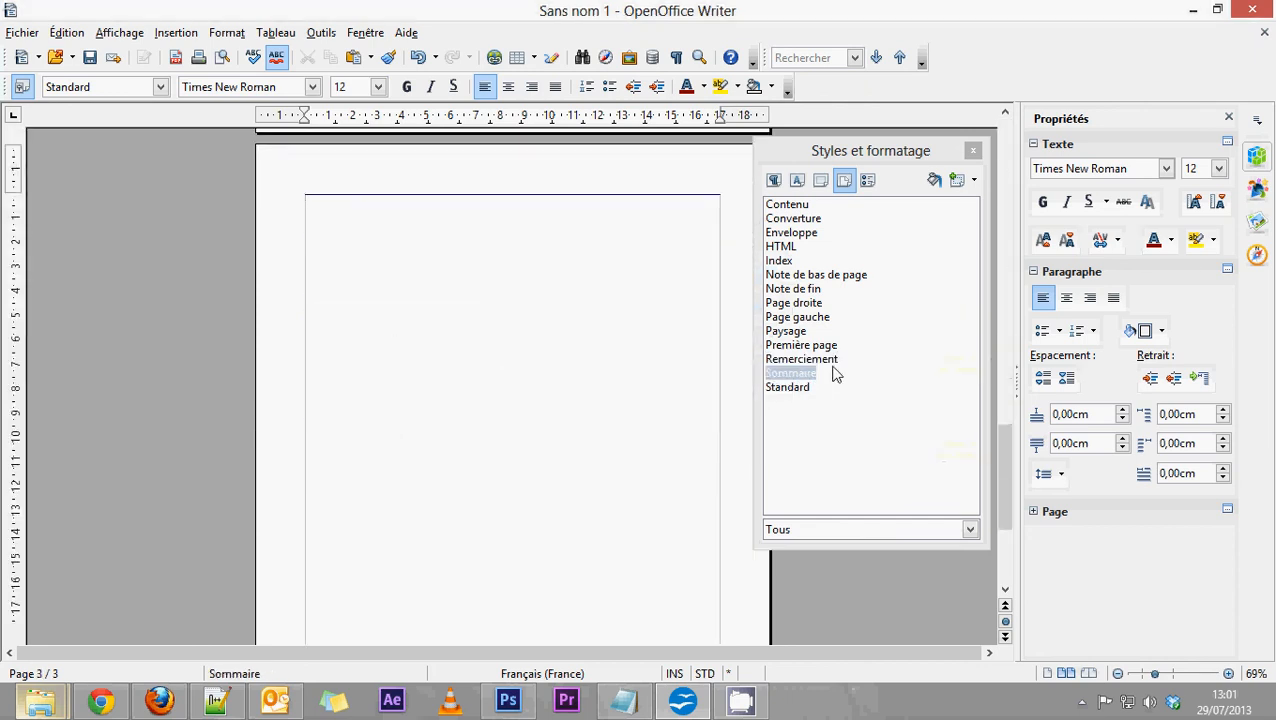
{"action": "scroll", "coordinate": [384, 424], "scroll_direction": "down", "scroll_amount": 5}
{"action": "scroll", "coordinate": [382, 416], "scroll_direction": "up", "scroll_amount": 1}
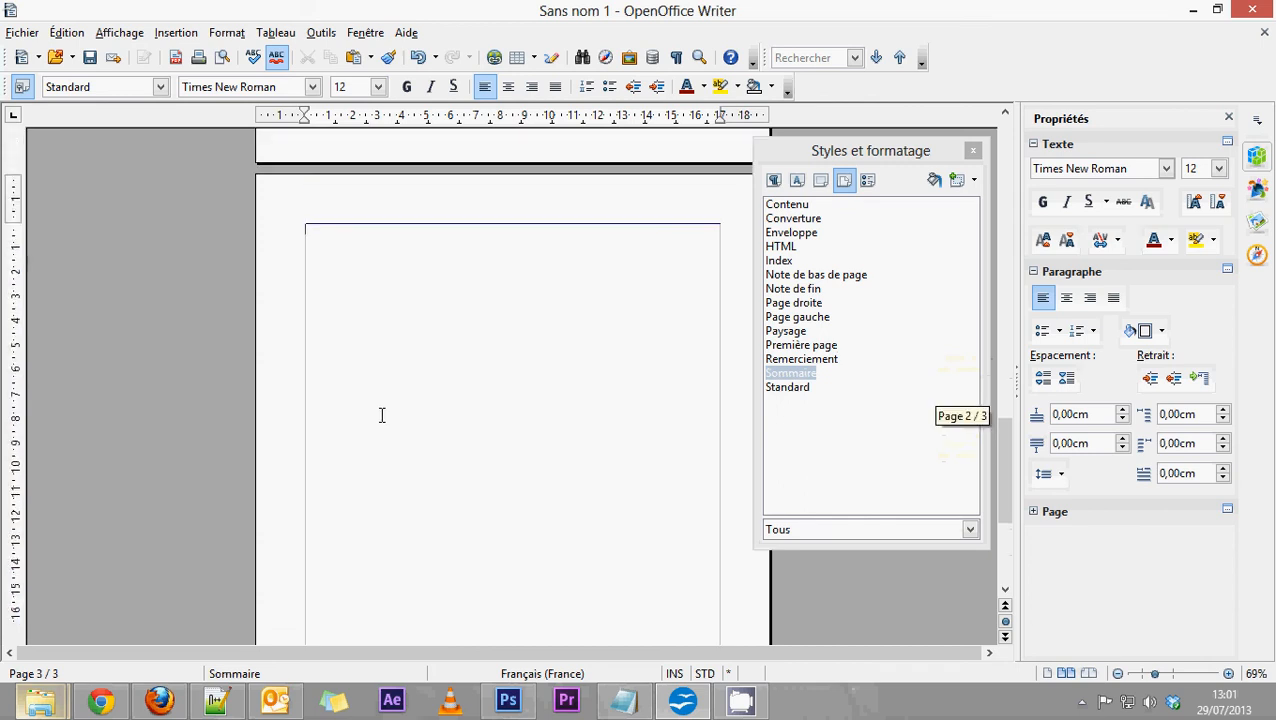
{"action": "left_click", "coordinate": [176, 33]}
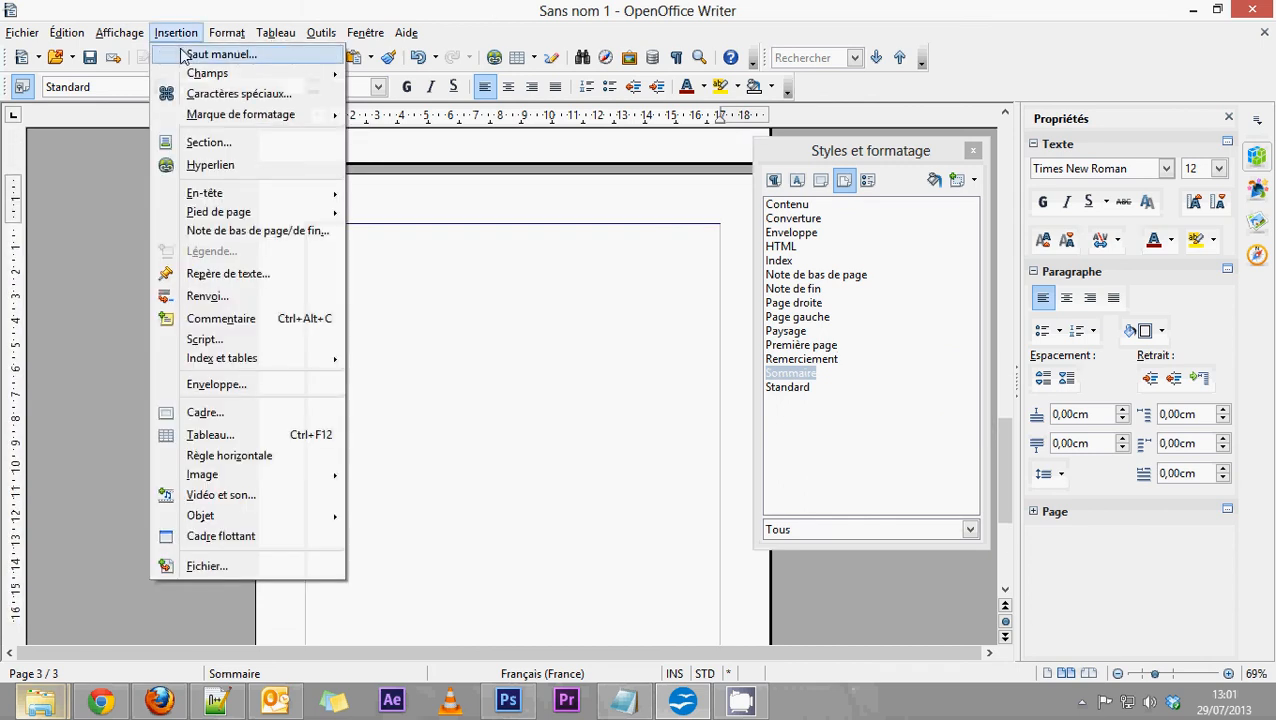
{"action": "left_click", "coordinate": [186, 57]}
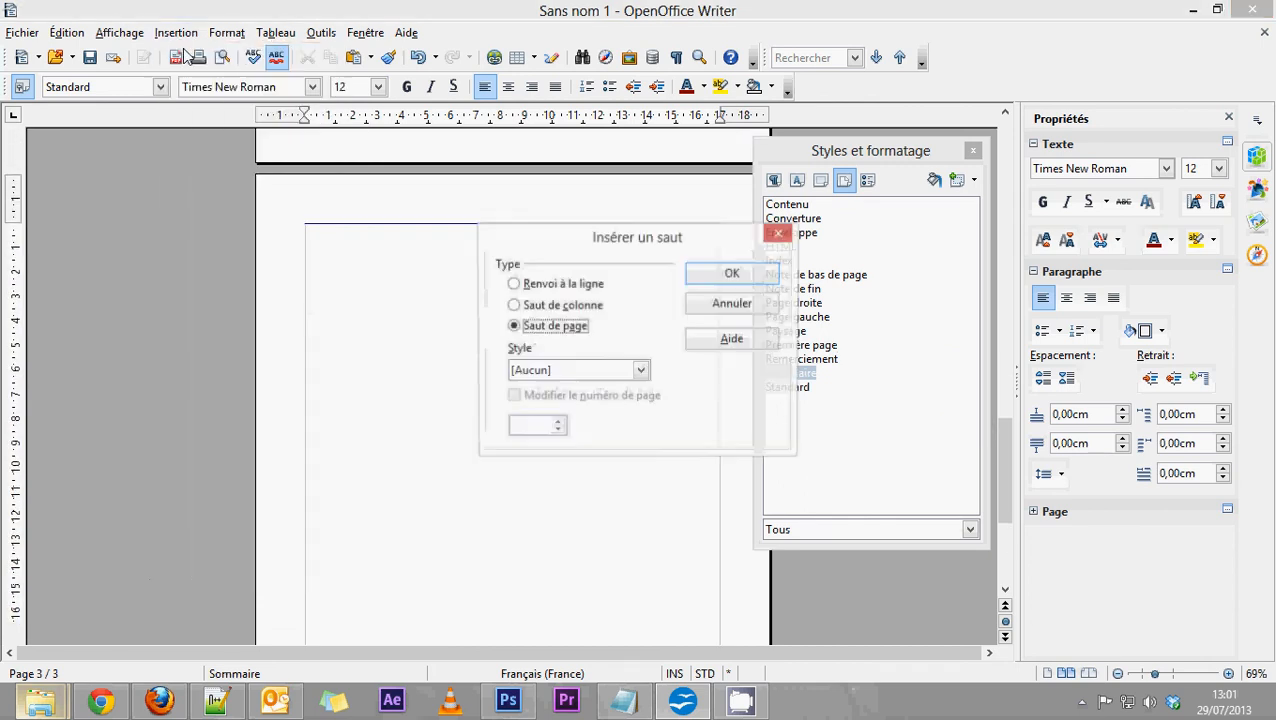
{"action": "left_click", "coordinate": [567, 372]}
{"action": "scroll", "coordinate": [575, 440], "scroll_direction": "down", "scroll_amount": 3}
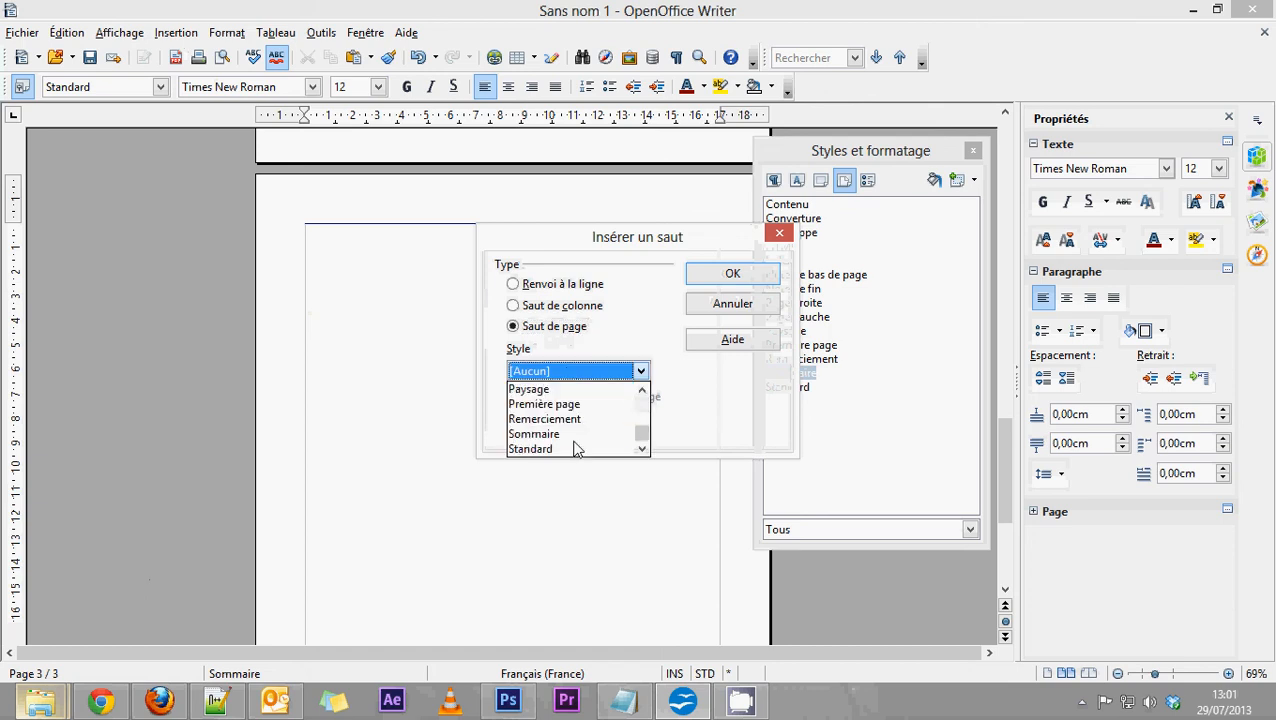
{"action": "scroll", "coordinate": [570, 440], "scroll_direction": "up", "scroll_amount": 5}
{"action": "left_click", "coordinate": [548, 405]}
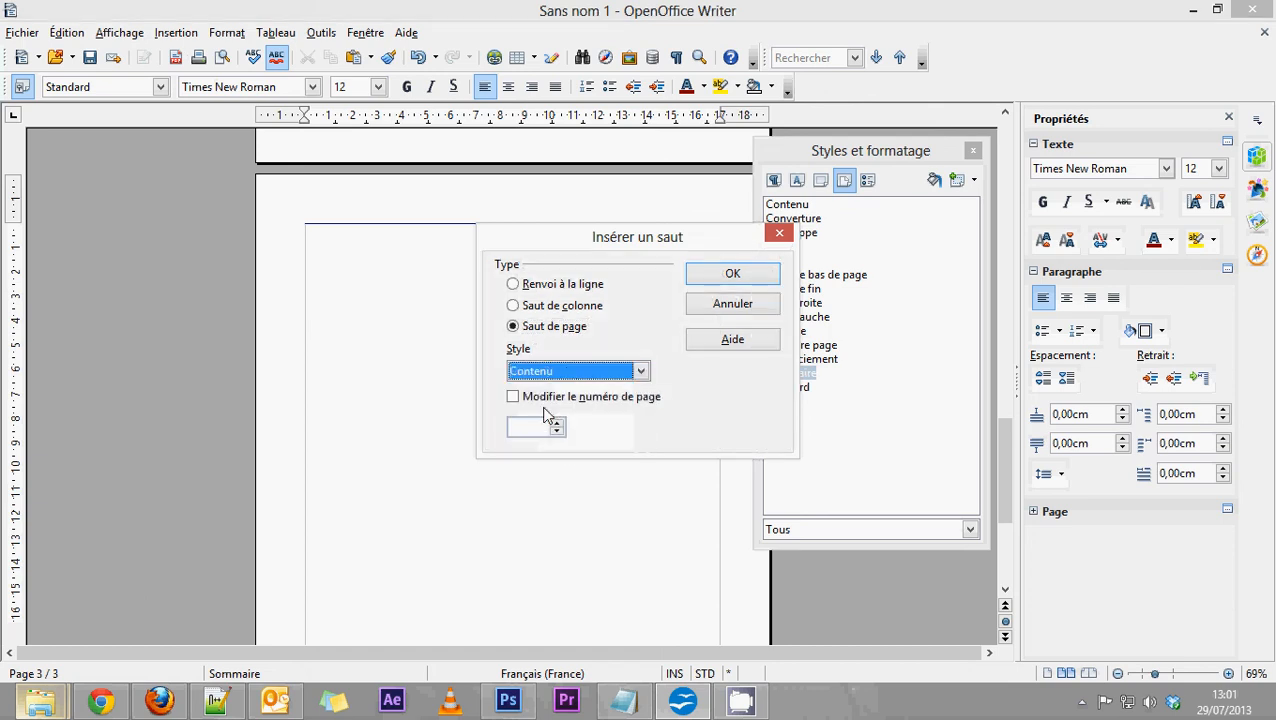
Step: Restart the page numbering at 1 for the Contenu page break and insert it
{"action": "left_click", "coordinate": [514, 398]}
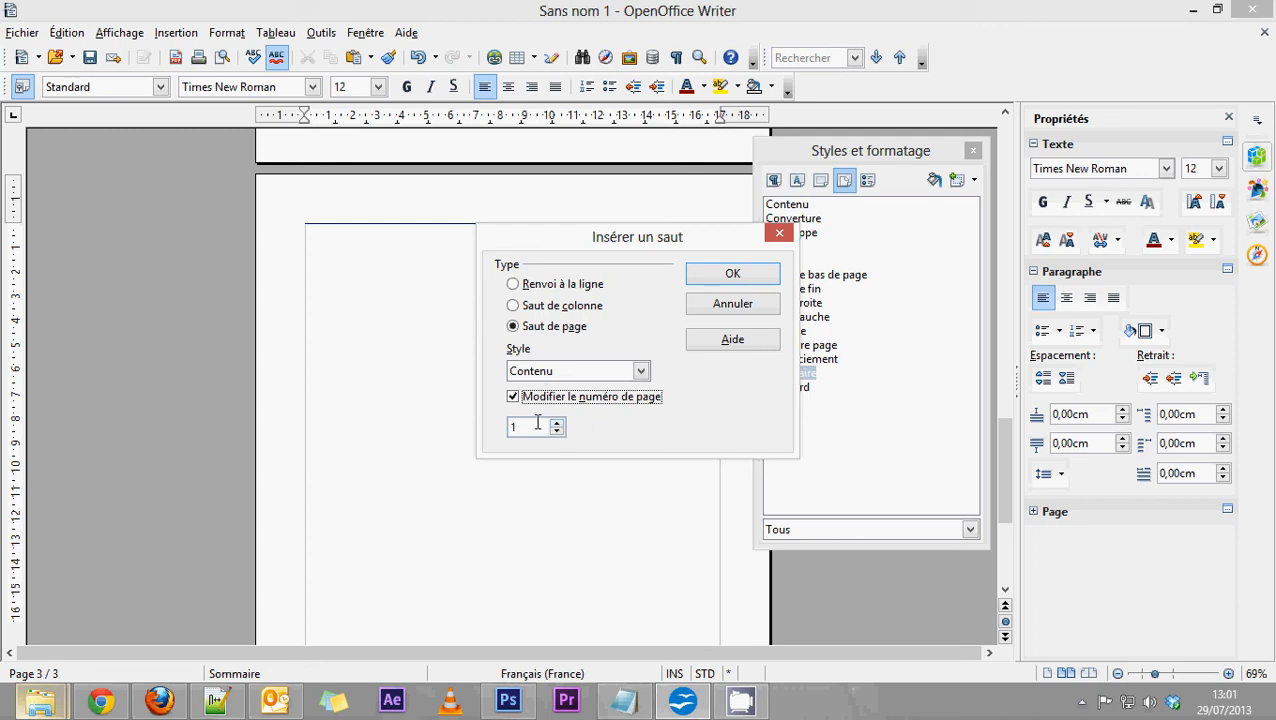
{"action": "key", "text": "Tab"}
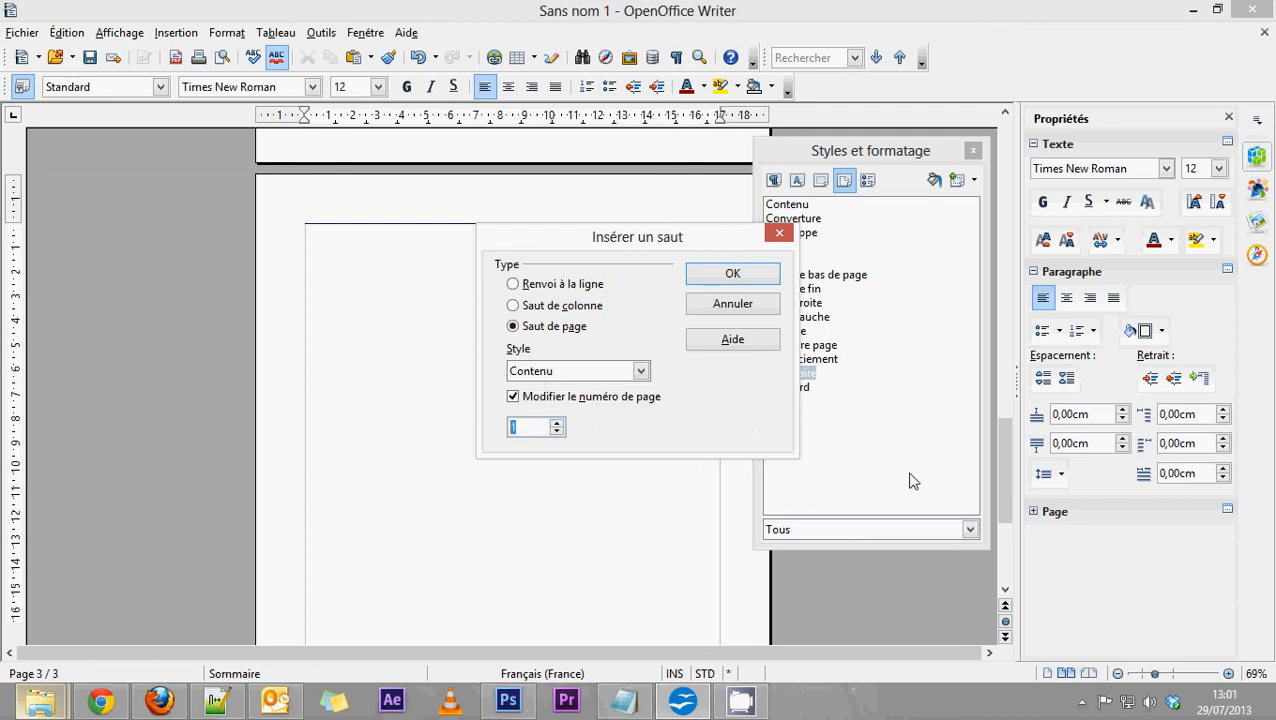
{"action": "left_click", "coordinate": [712, 279]}
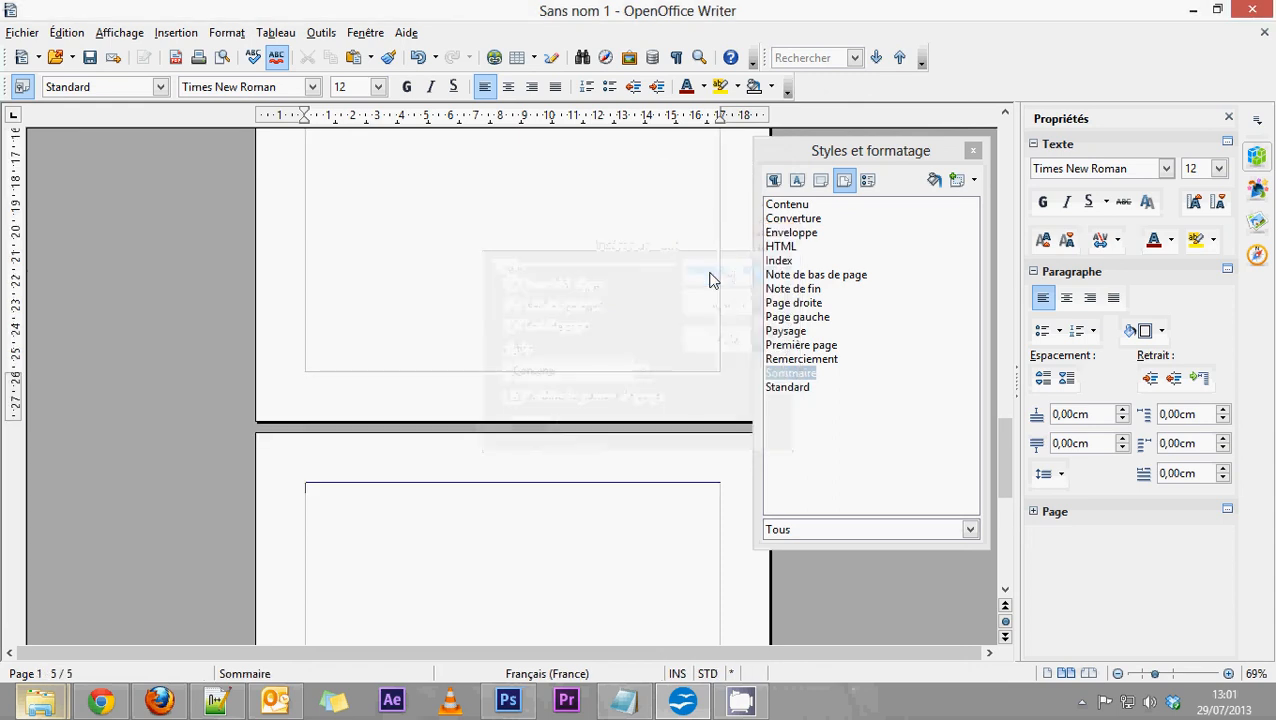
Step: Apply the Converture page style to the document's first page
{"action": "scroll", "coordinate": [549, 536], "scroll_direction": "up", "scroll_amount": 10}
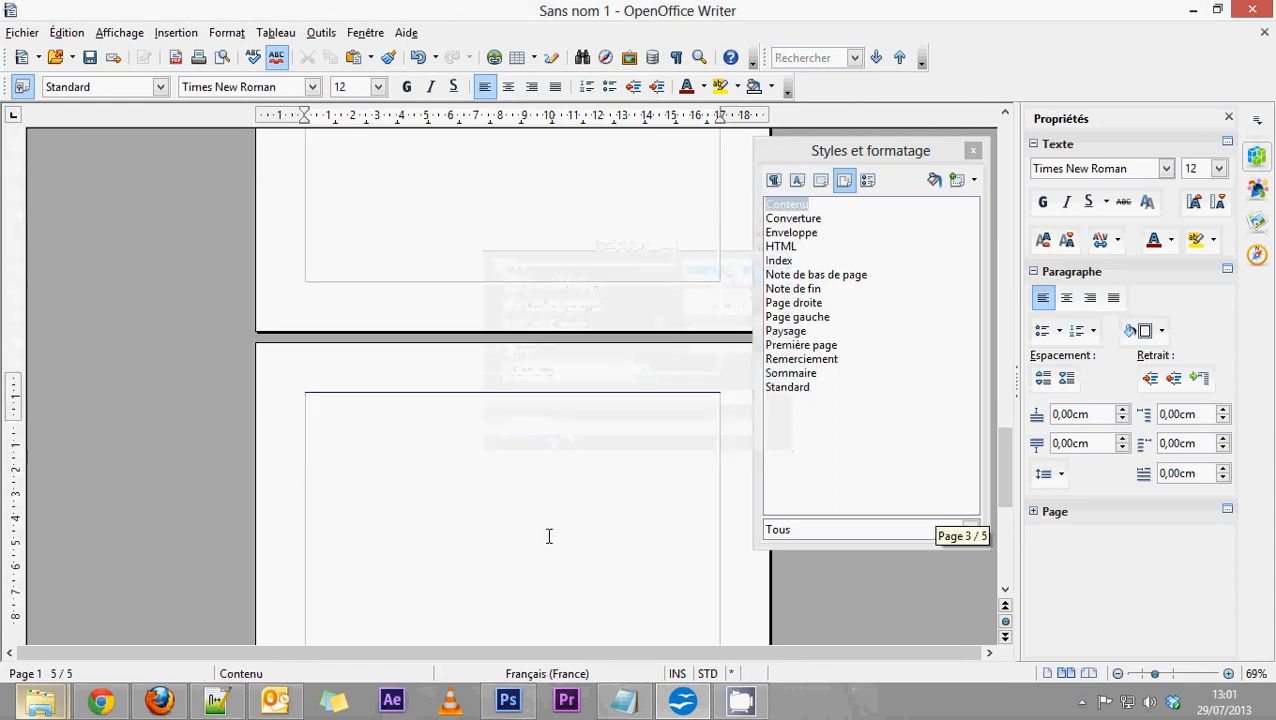
{"action": "scroll", "coordinate": [549, 536], "scroll_direction": "up", "scroll_amount": 10}
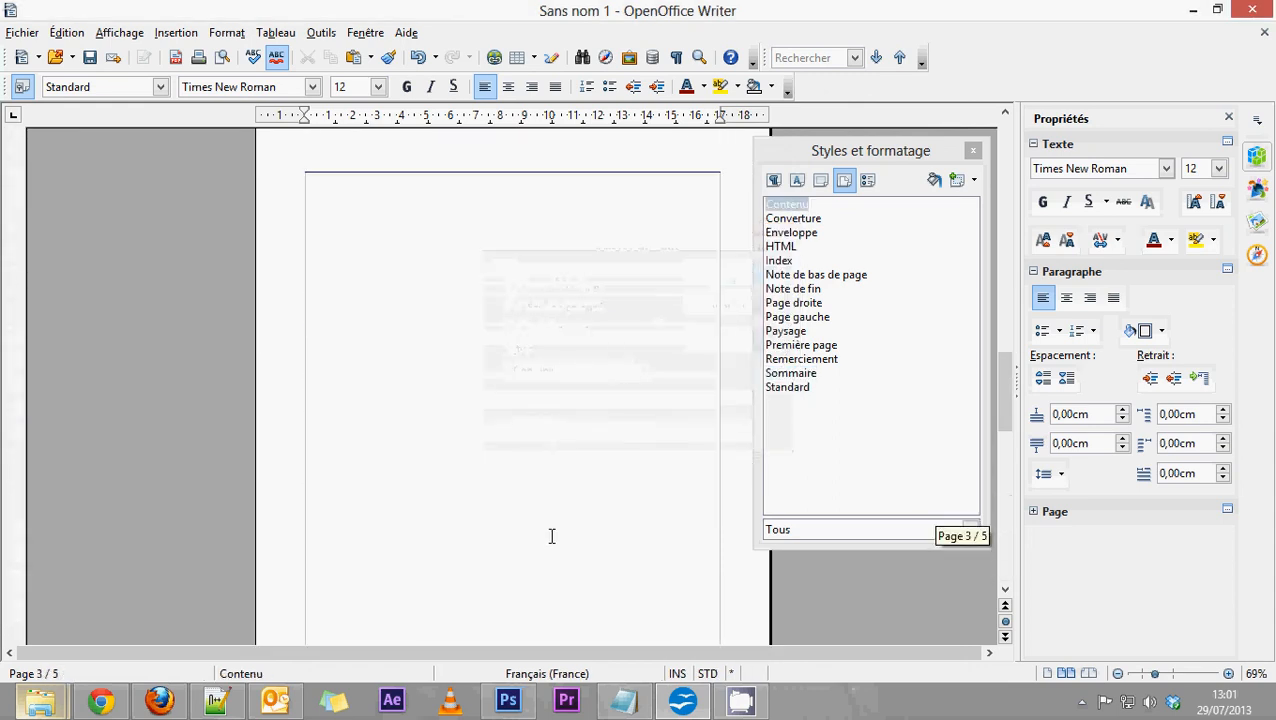
{"action": "scroll", "coordinate": [552, 536], "scroll_direction": "up", "scroll_amount": 8}
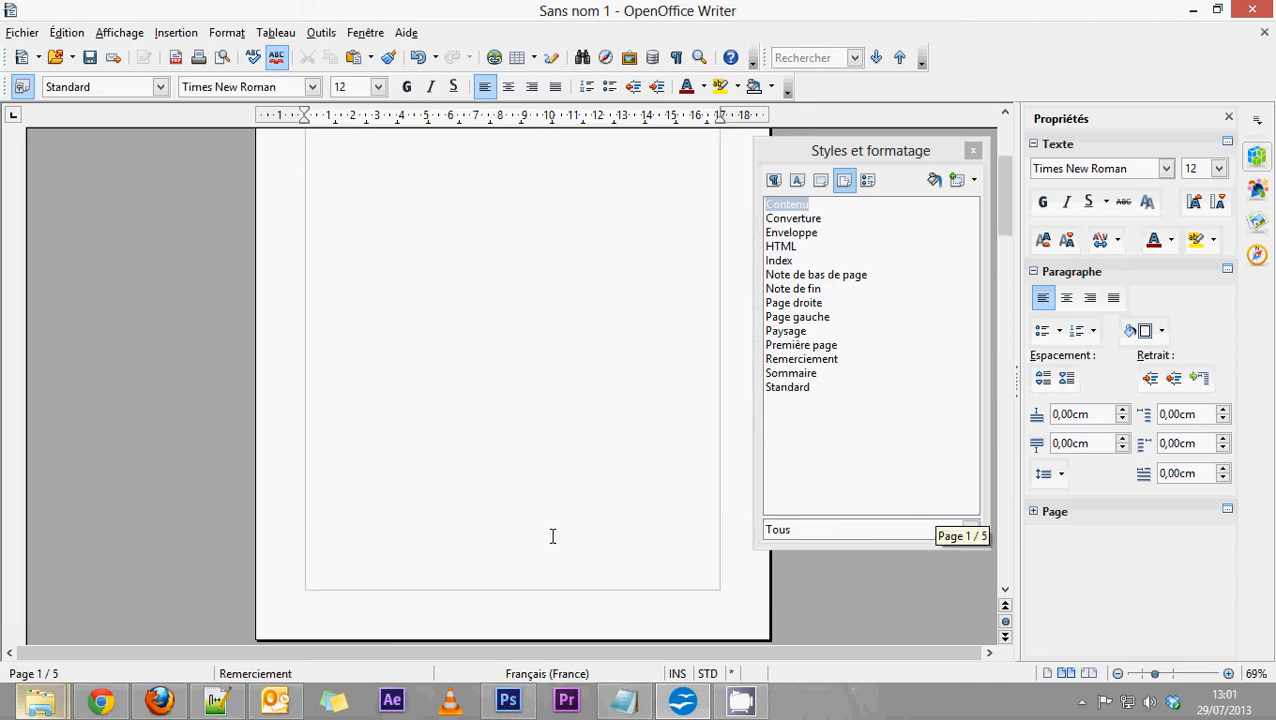
{"action": "scroll", "coordinate": [552, 536], "scroll_direction": "up", "scroll_amount": 5}
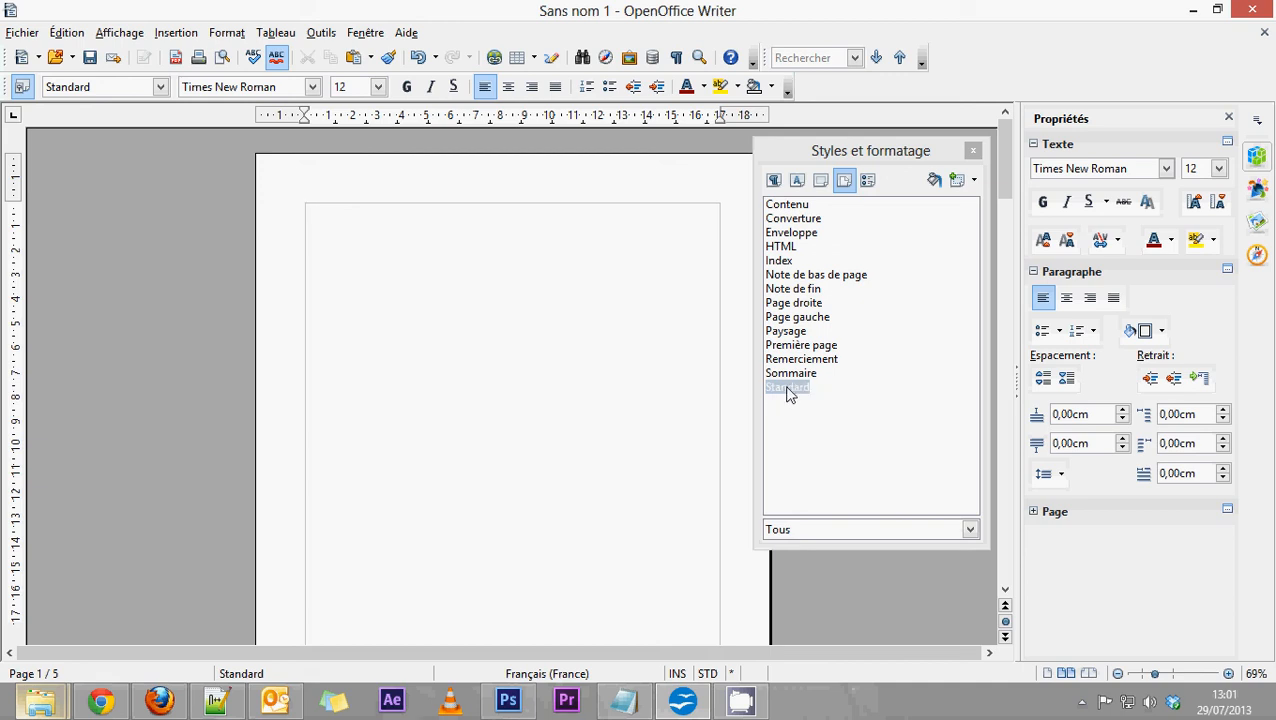
{"action": "double_click", "coordinate": [793, 219]}
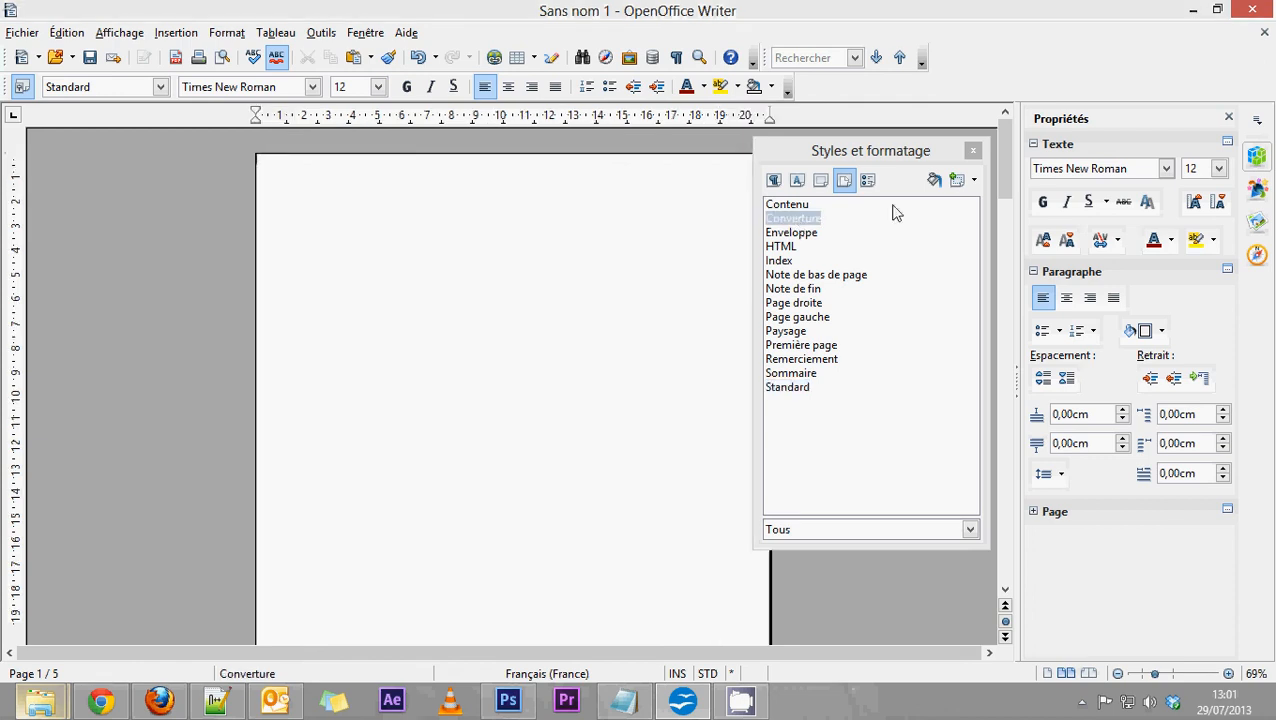
Step: Check which page style is assigned to each page, from the cover through to the content page
{"action": "scroll", "coordinate": [436, 344], "scroll_direction": "down", "scroll_amount": 15}
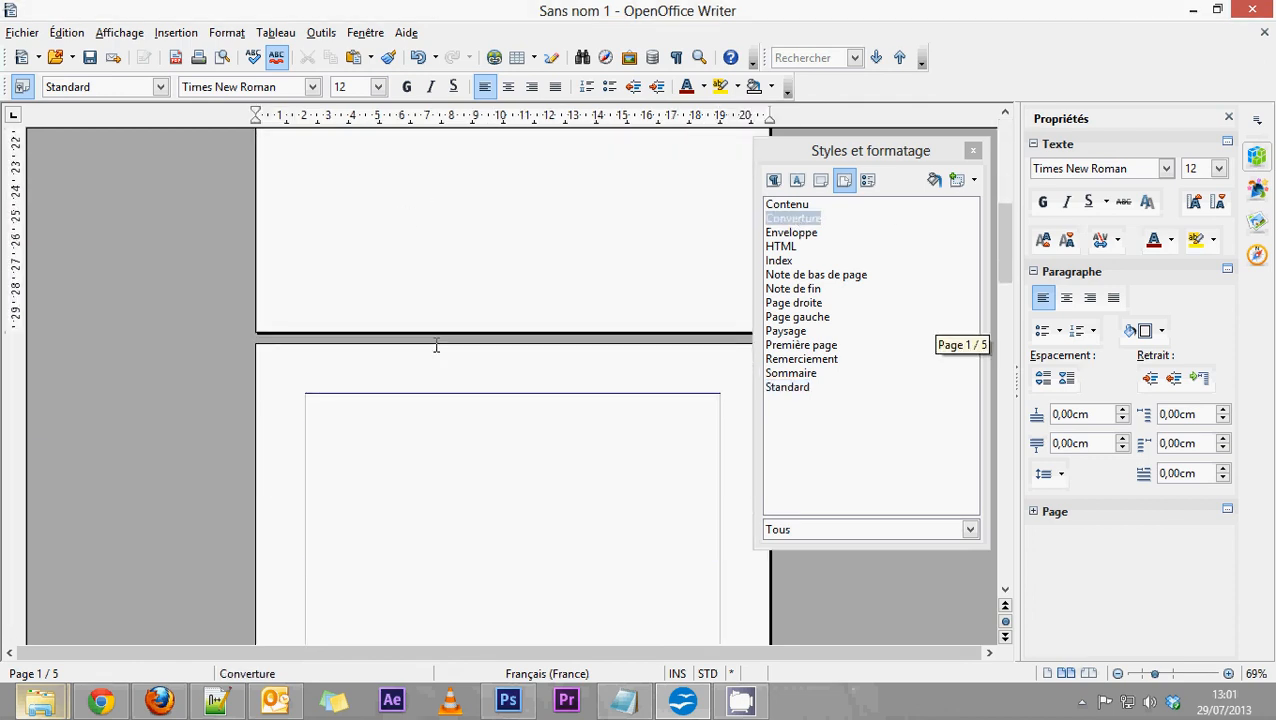
{"action": "scroll", "coordinate": [455, 441], "scroll_direction": "down", "scroll_amount": 5}
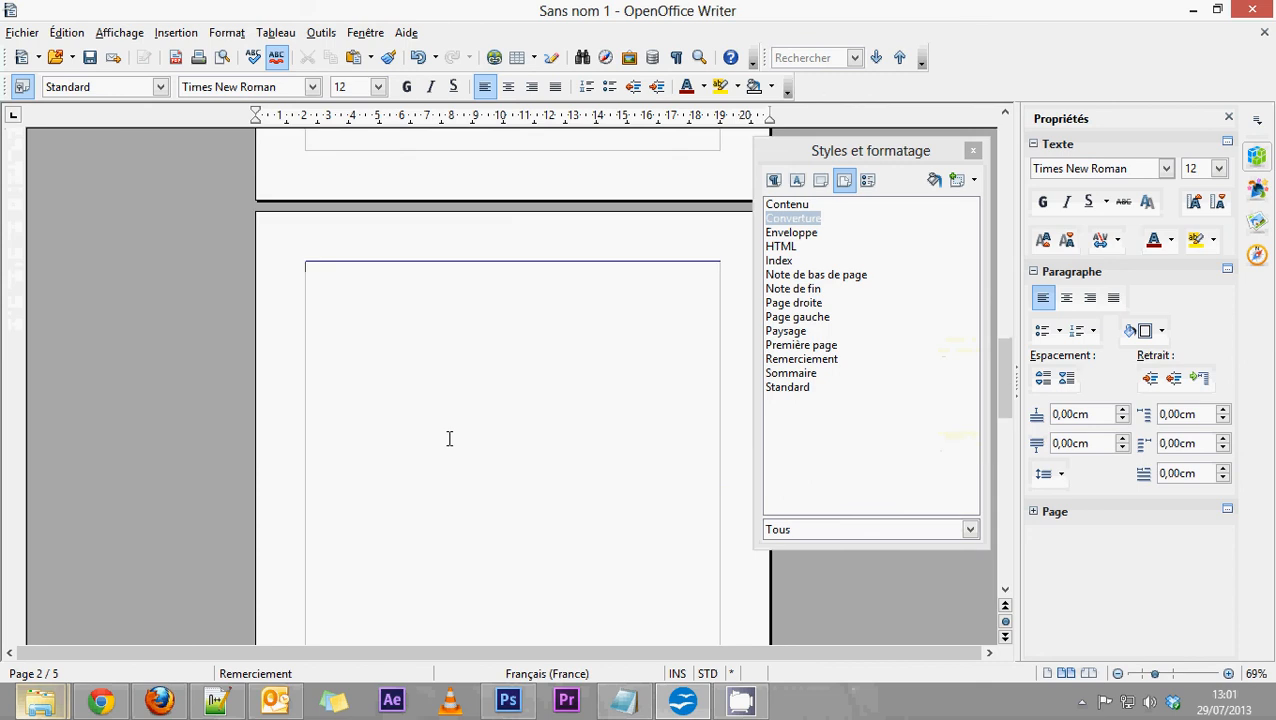
{"action": "scroll", "coordinate": [446, 440], "scroll_direction": "down", "scroll_amount": 10}
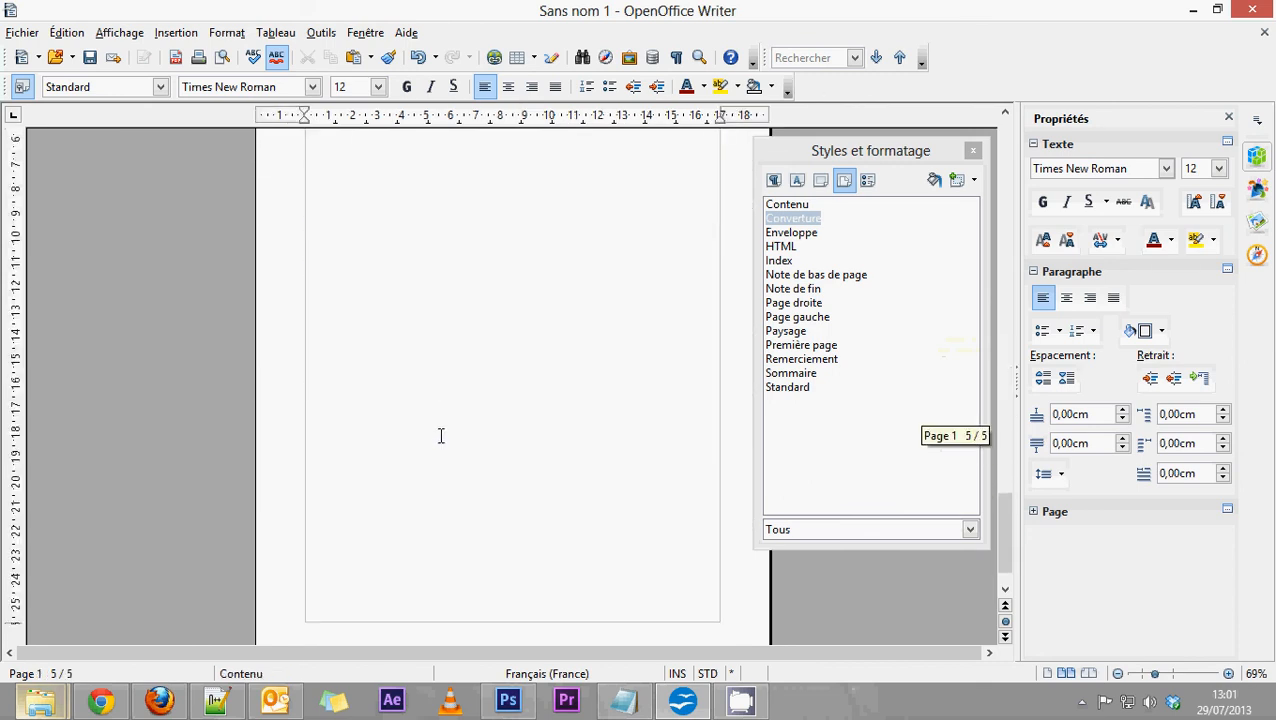
{"action": "scroll", "coordinate": [440, 436], "scroll_direction": "up", "scroll_amount": 10}
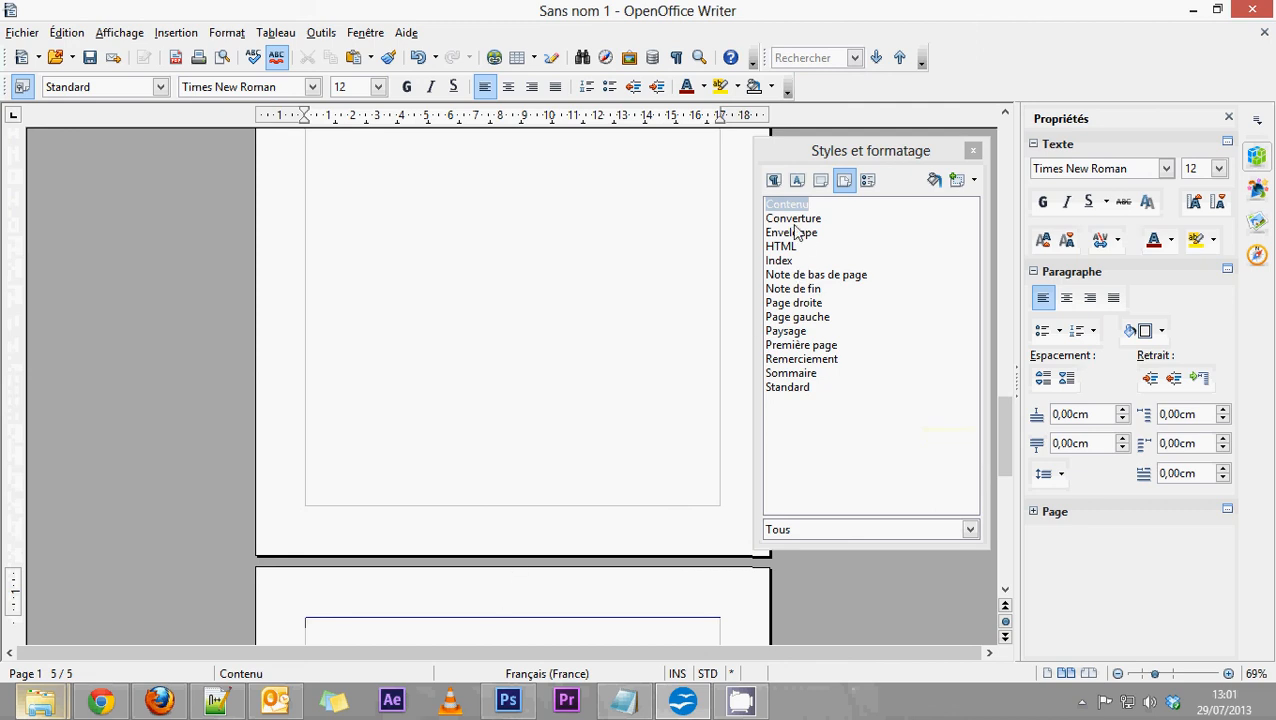
{"action": "scroll", "coordinate": [444, 376], "scroll_direction": "down", "scroll_amount": 3}
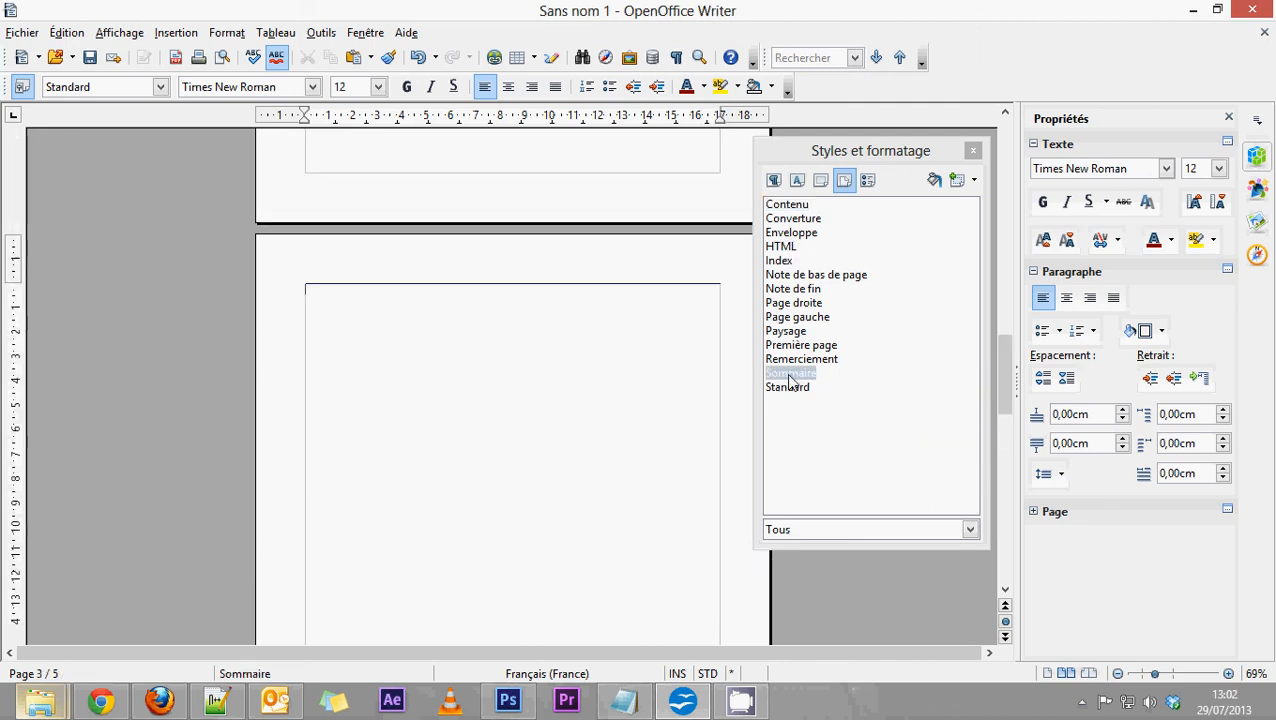
{"action": "scroll", "coordinate": [356, 501], "scroll_direction": "up", "scroll_amount": 4}
{"action": "scroll", "coordinate": [414, 412], "scroll_direction": "up", "scroll_amount": 6}
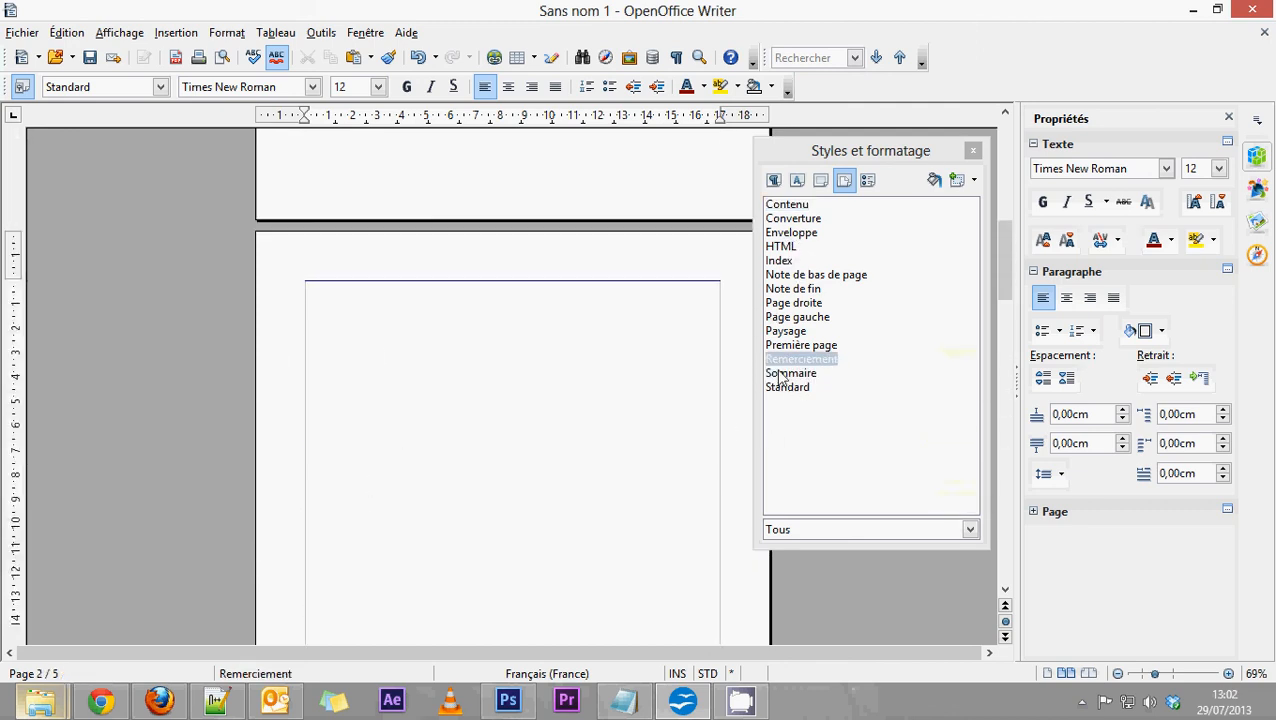
{"action": "scroll", "coordinate": [324, 543], "scroll_direction": "up", "scroll_amount": 3}
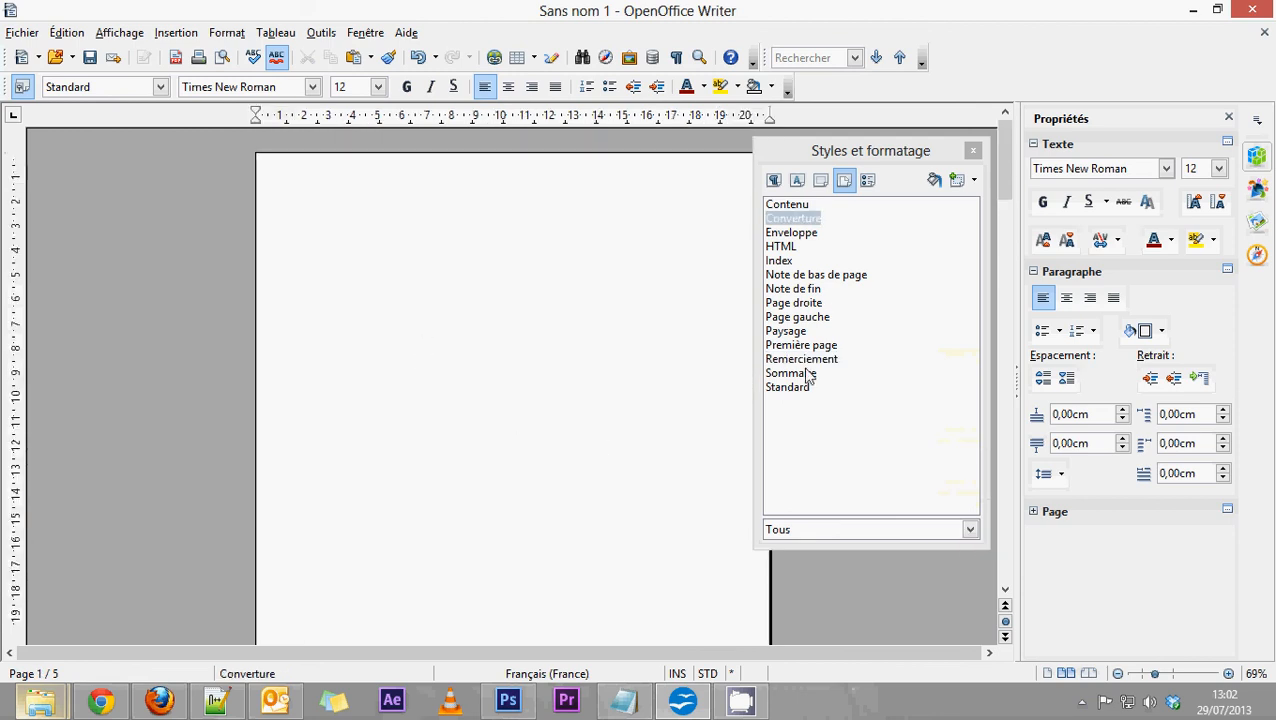
{"action": "scroll", "coordinate": [604, 349], "scroll_direction": "down", "scroll_amount": 10}
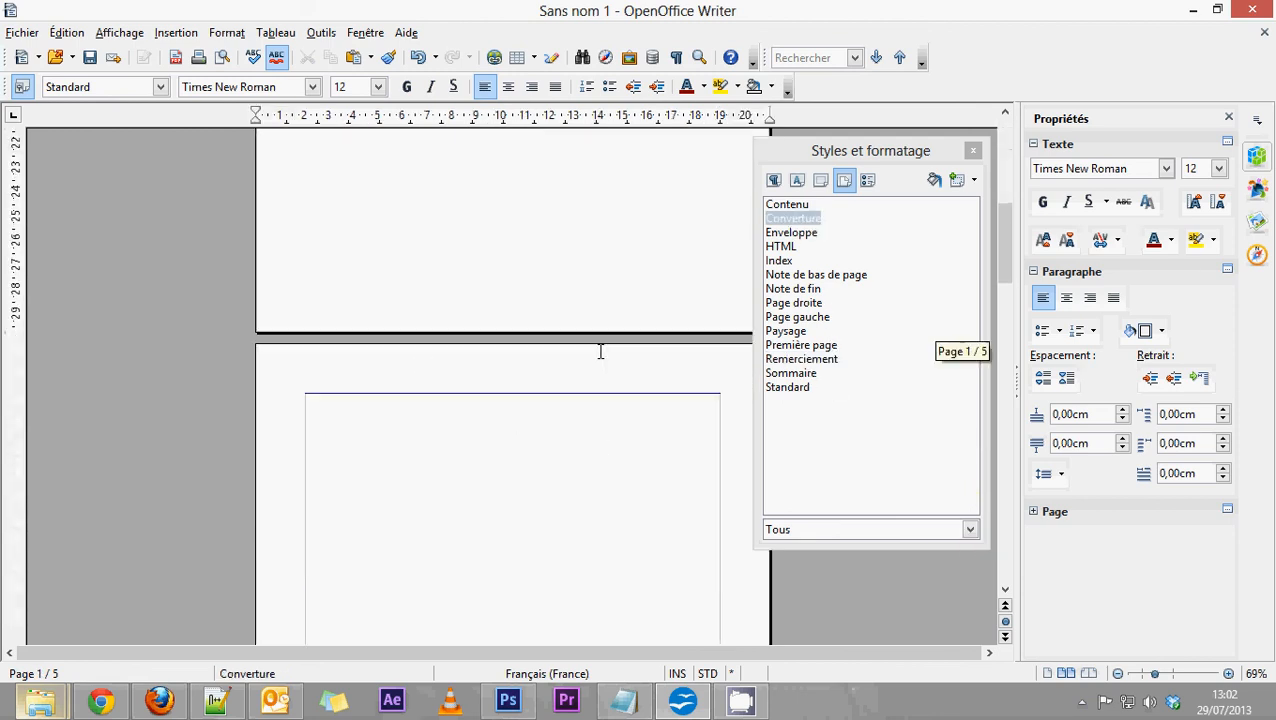
Step: Modify the Contenu page style to activate both its header and its footer, and apply the changes
{"action": "scroll", "coordinate": [576, 363], "scroll_direction": "up", "scroll_amount": 7}
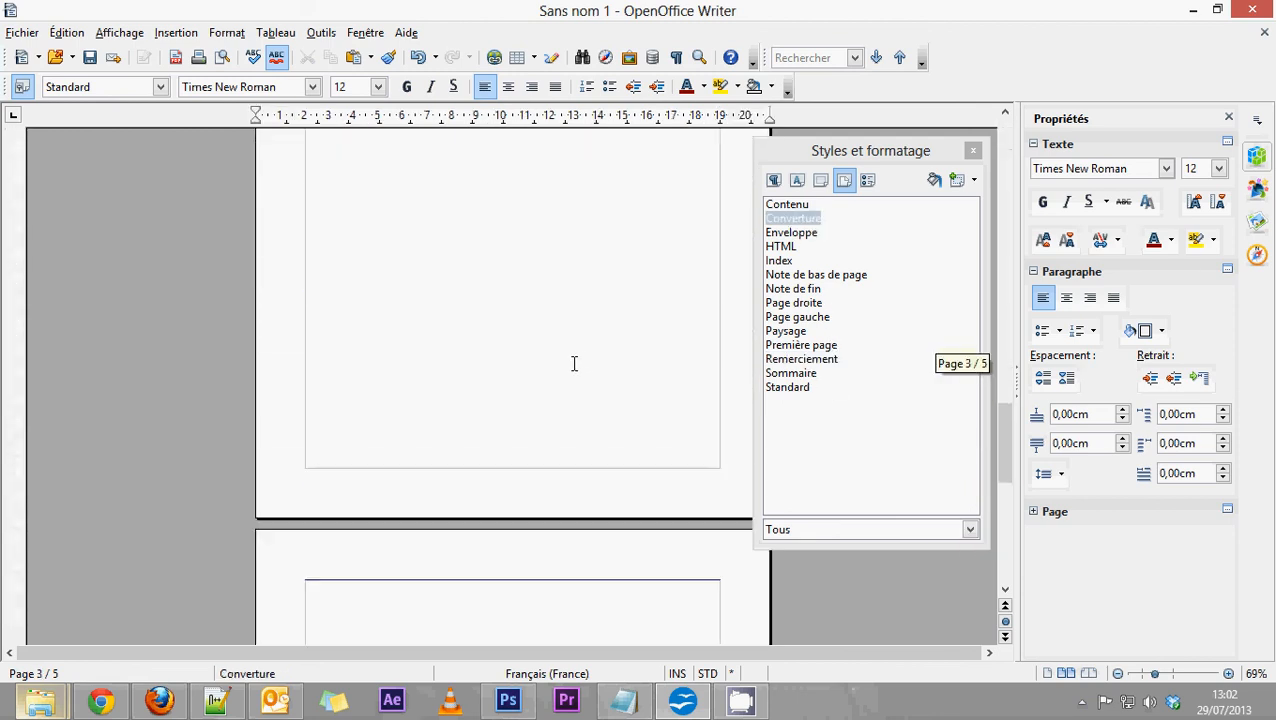
{"action": "scroll", "coordinate": [565, 363], "scroll_direction": "down", "scroll_amount": 4}
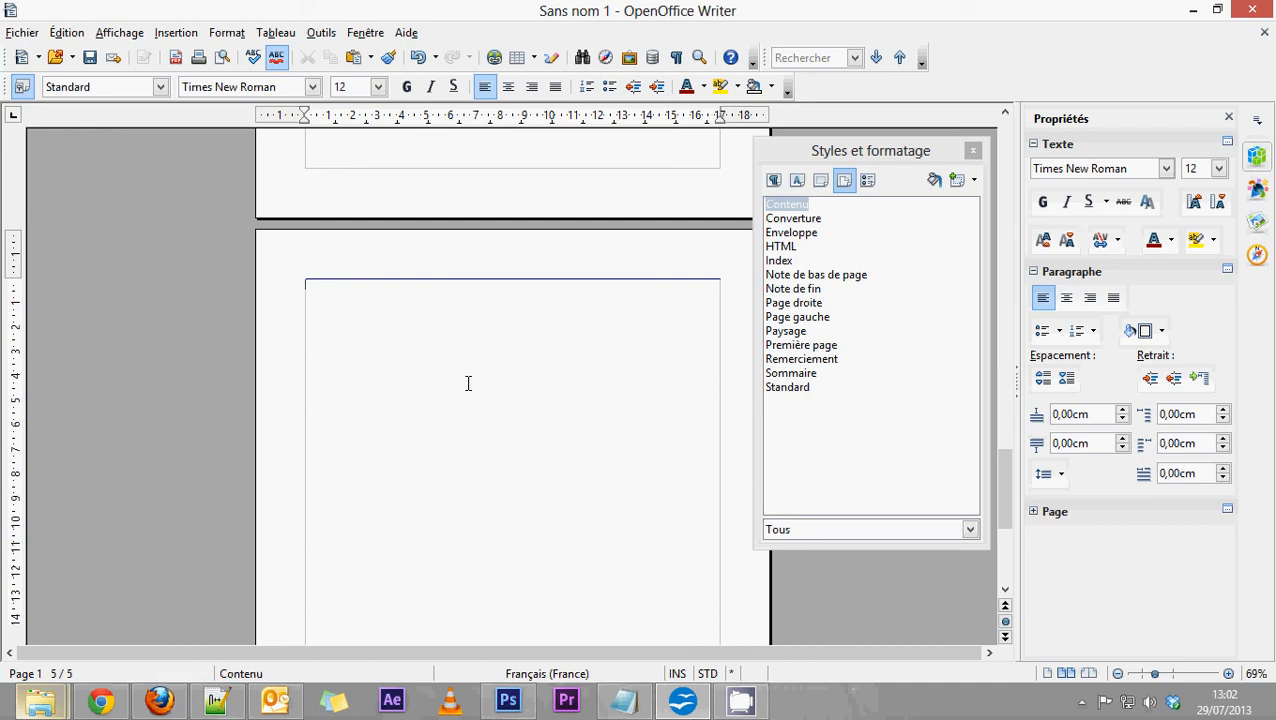
{"action": "right_click", "coordinate": [787, 207]}
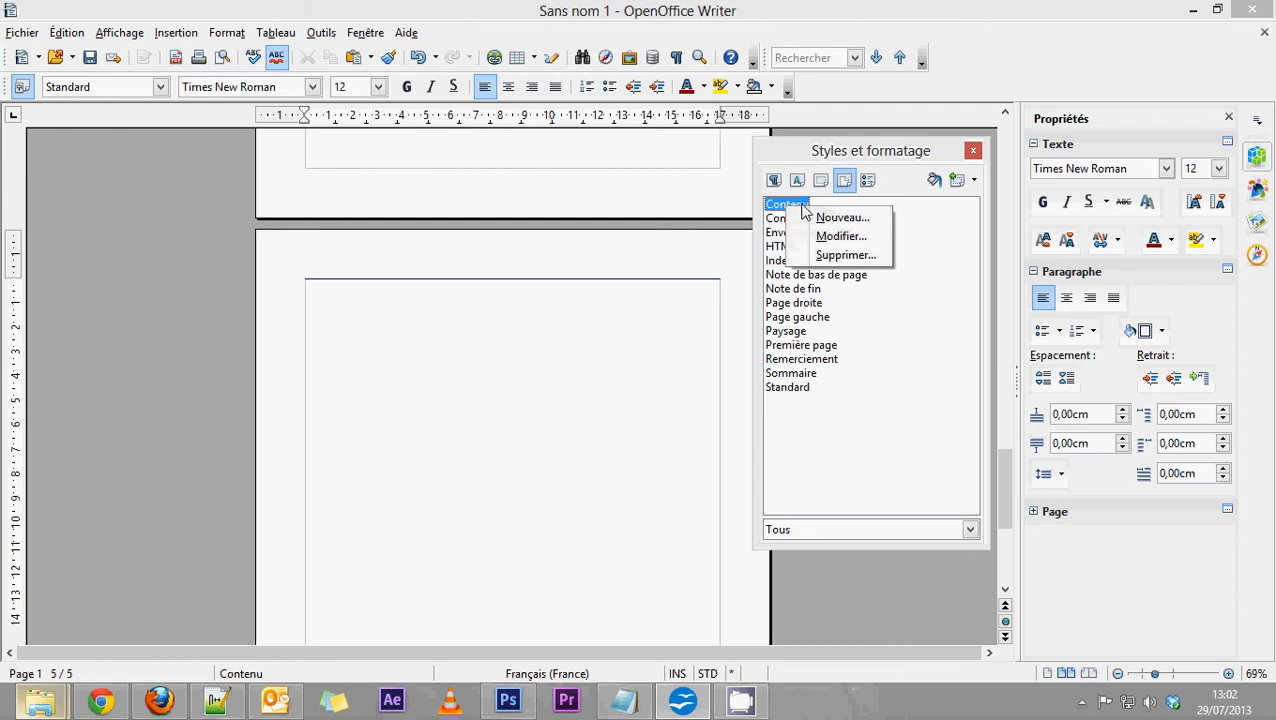
{"action": "left_click", "coordinate": [827, 238]}
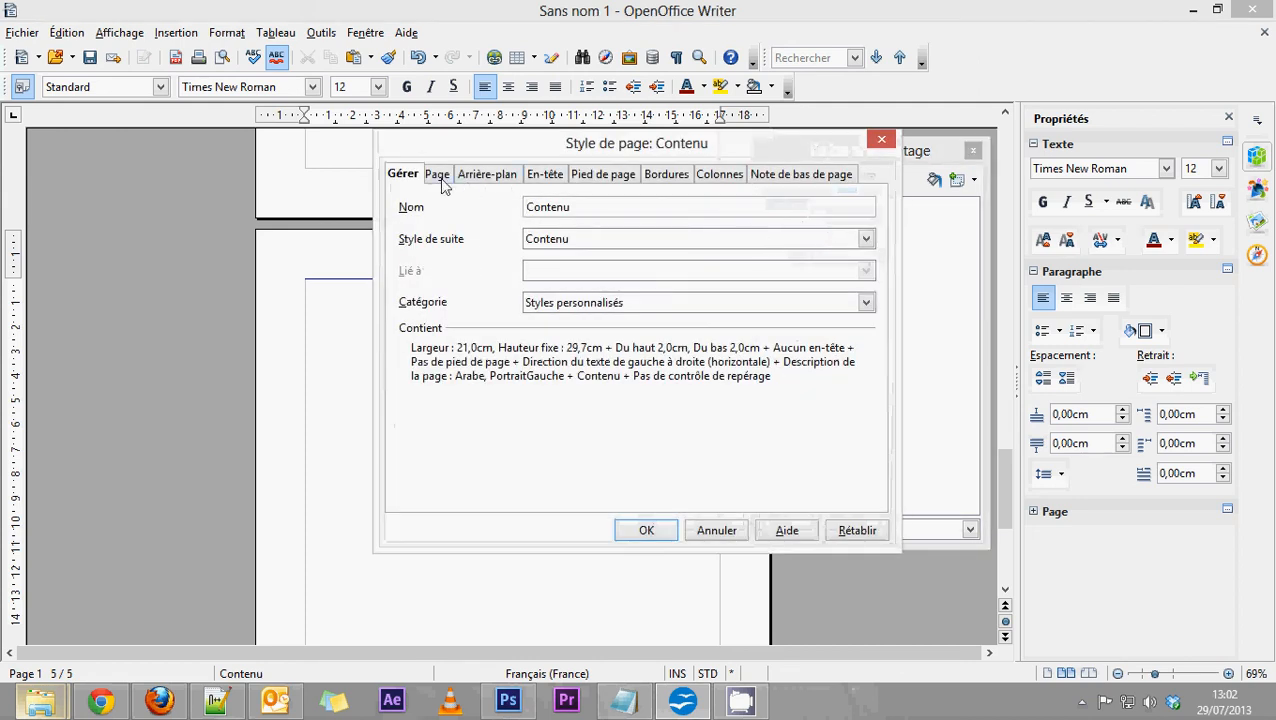
{"action": "left_click", "coordinate": [543, 177]}
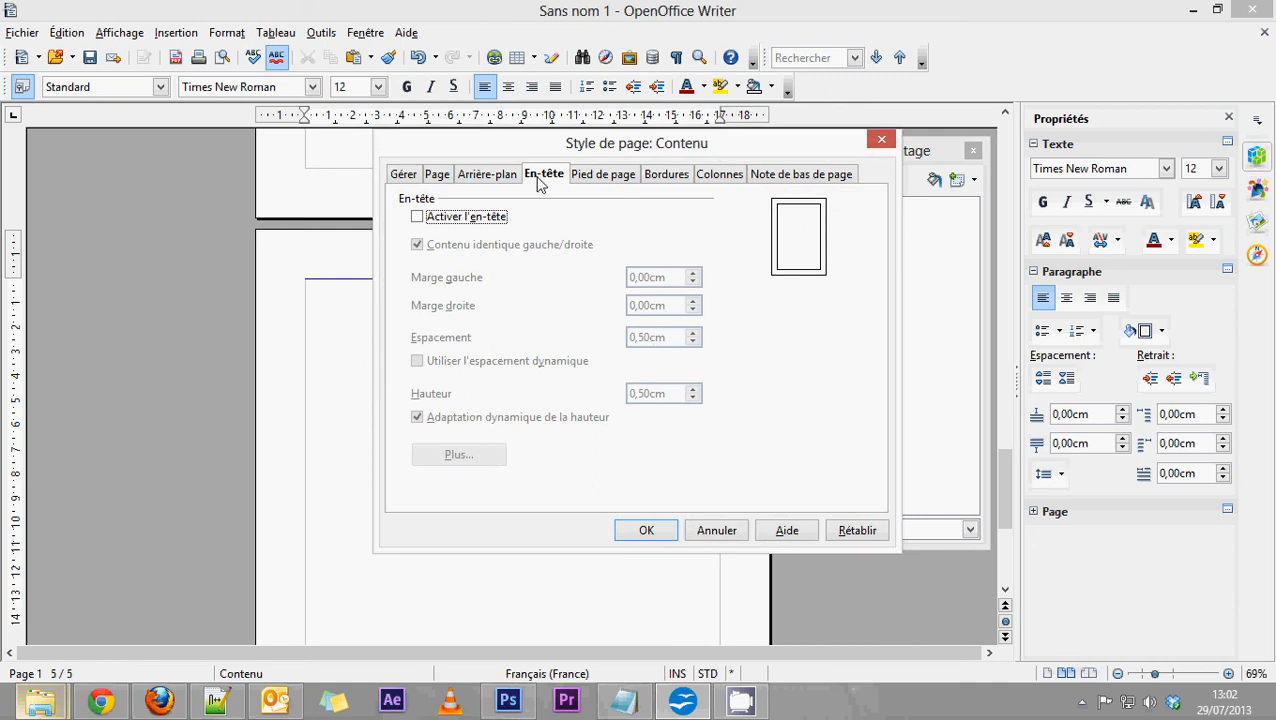
{"action": "left_click", "coordinate": [455, 220]}
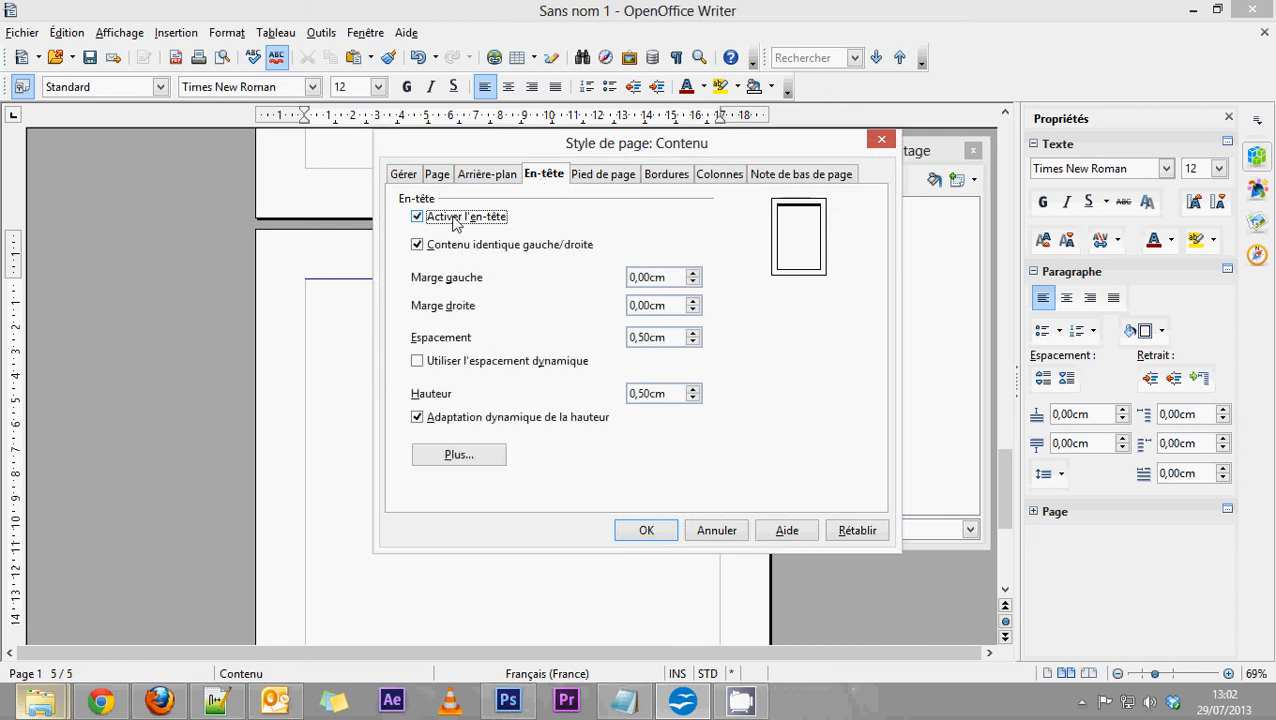
{"action": "left_click", "coordinate": [603, 176]}
{"action": "left_click", "coordinate": [466, 222]}
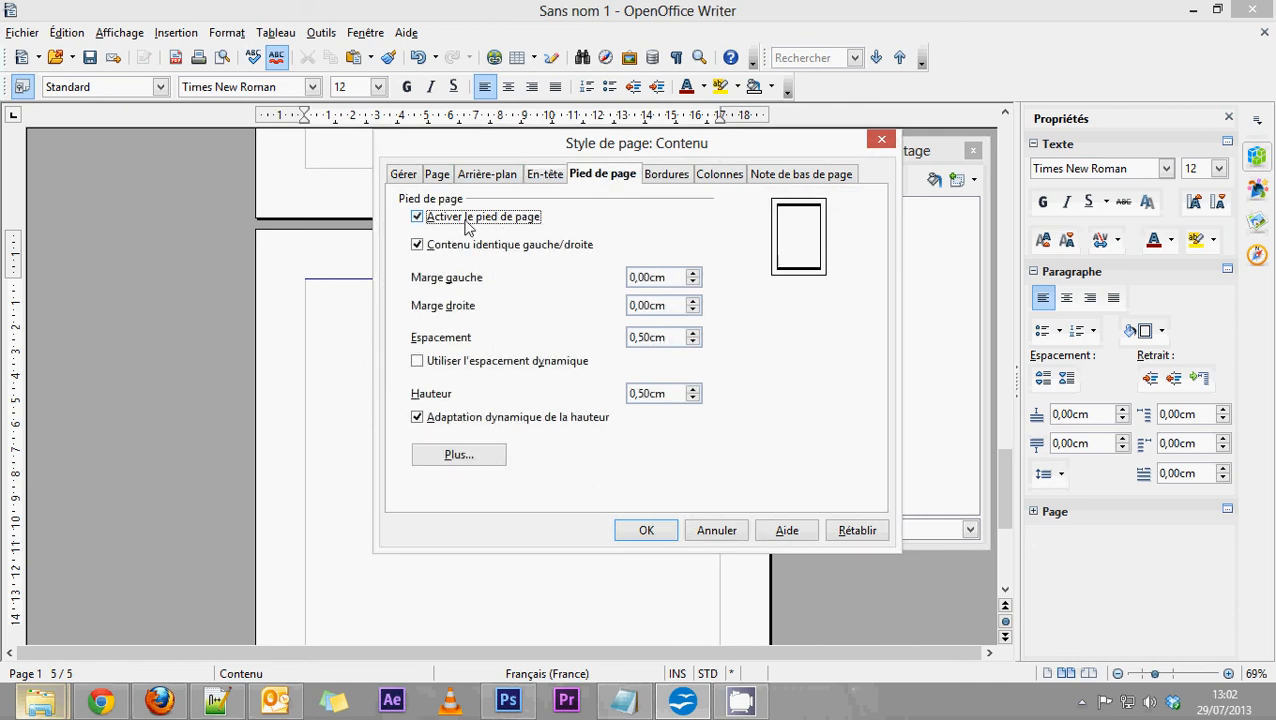
{"action": "left_click", "coordinate": [642, 531]}
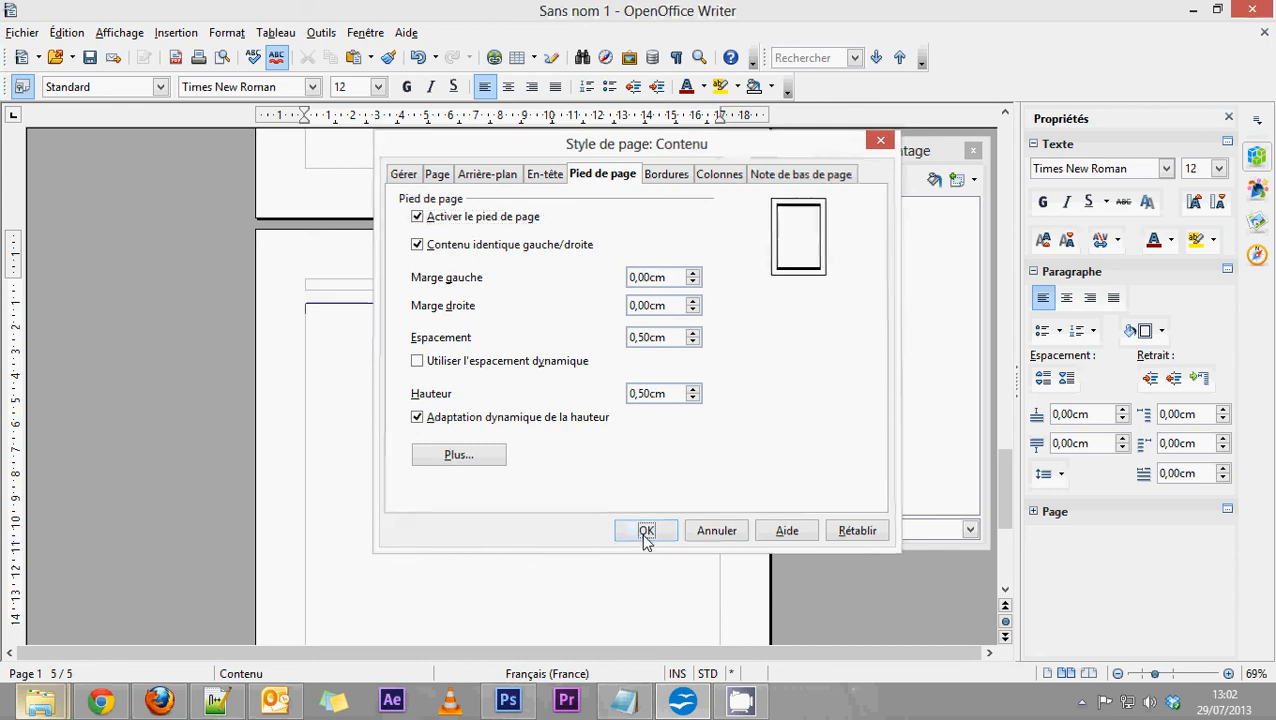
Step: Check the header and footer areas on the content page and compare them with the preceding pages
{"action": "scroll", "coordinate": [431, 360], "scroll_direction": "down", "scroll_amount": 6}
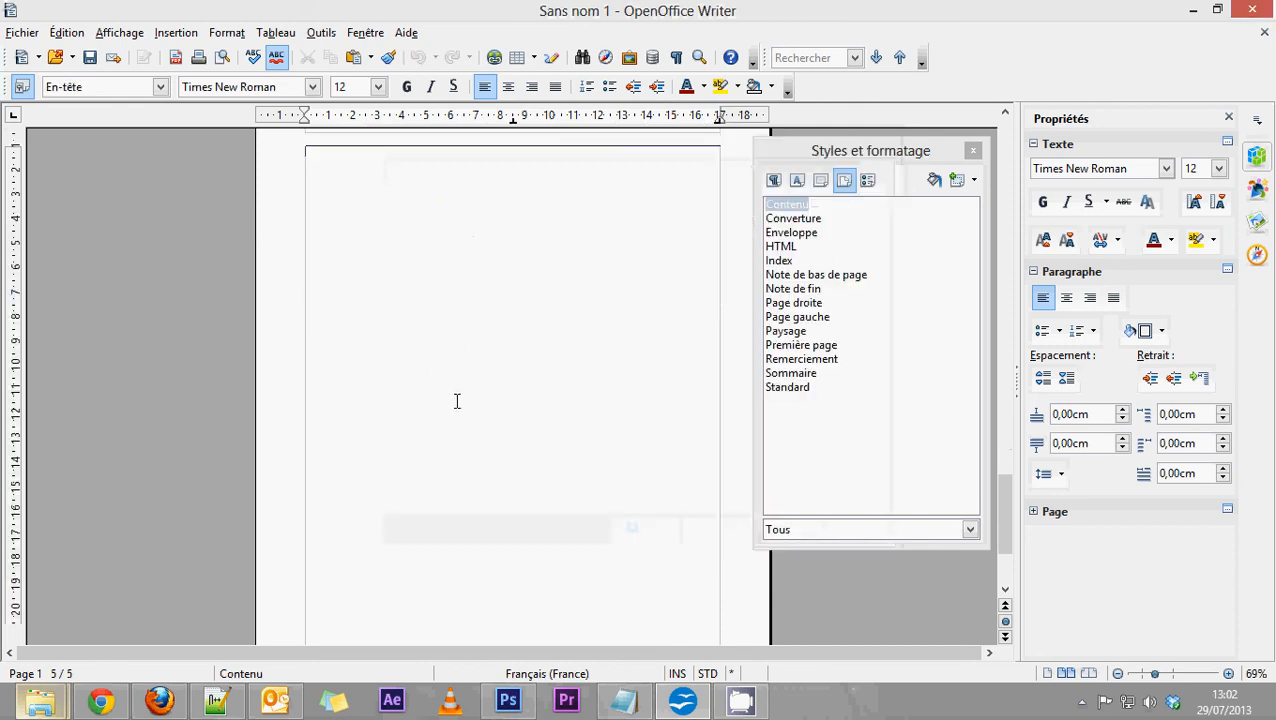
{"action": "left_click", "coordinate": [485, 570]}
{"action": "scroll", "coordinate": [464, 464], "scroll_direction": "up", "scroll_amount": 3}
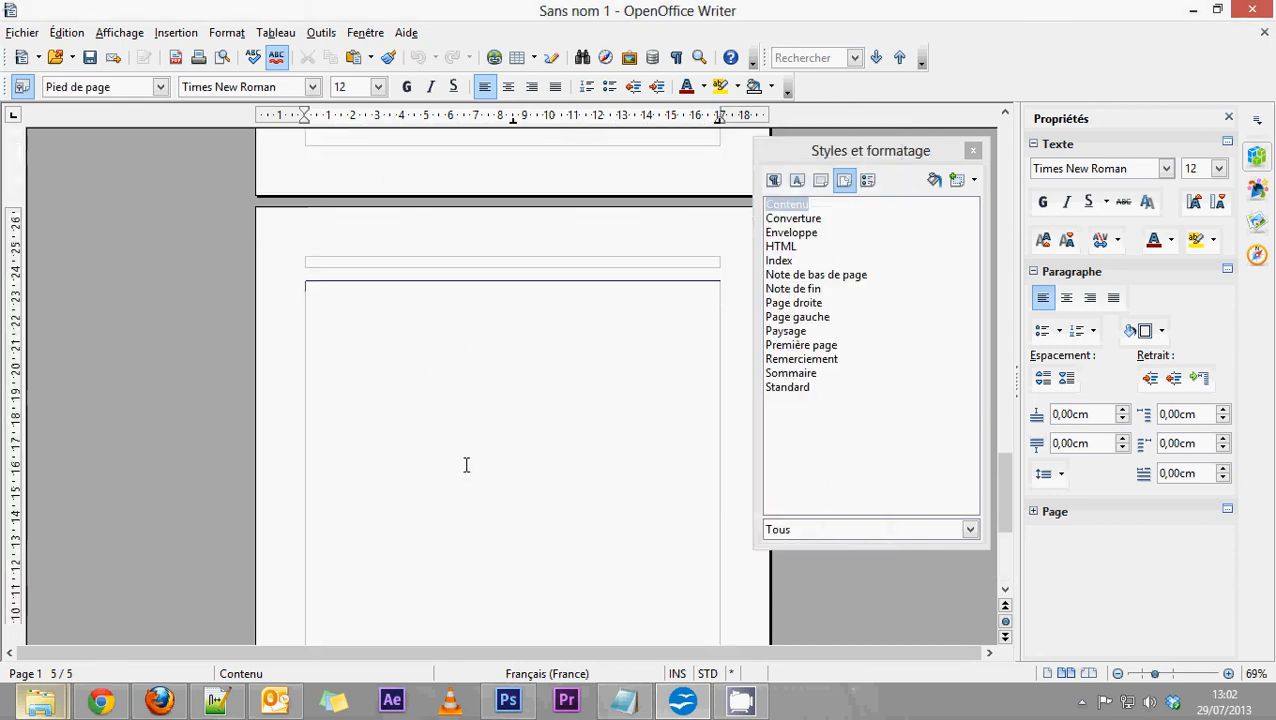
{"action": "left_click", "coordinate": [516, 465]}
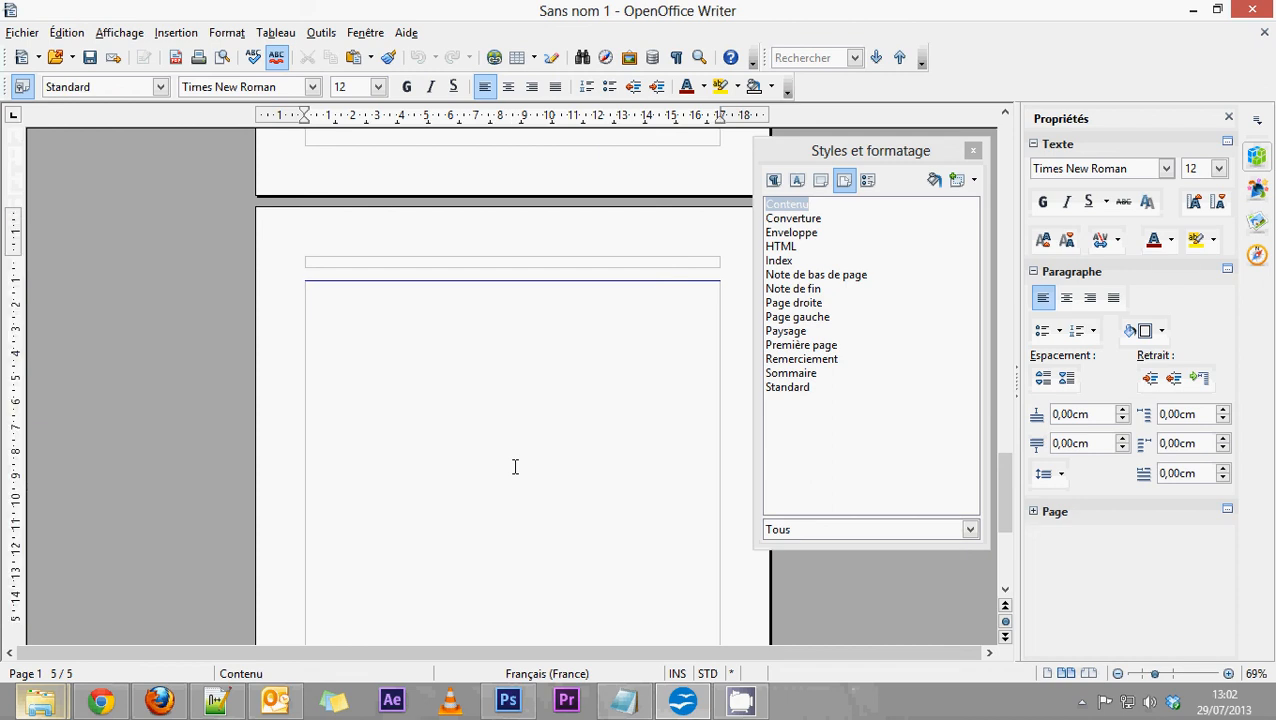
{"action": "scroll", "coordinate": [515, 467], "scroll_direction": "up", "scroll_amount": 10}
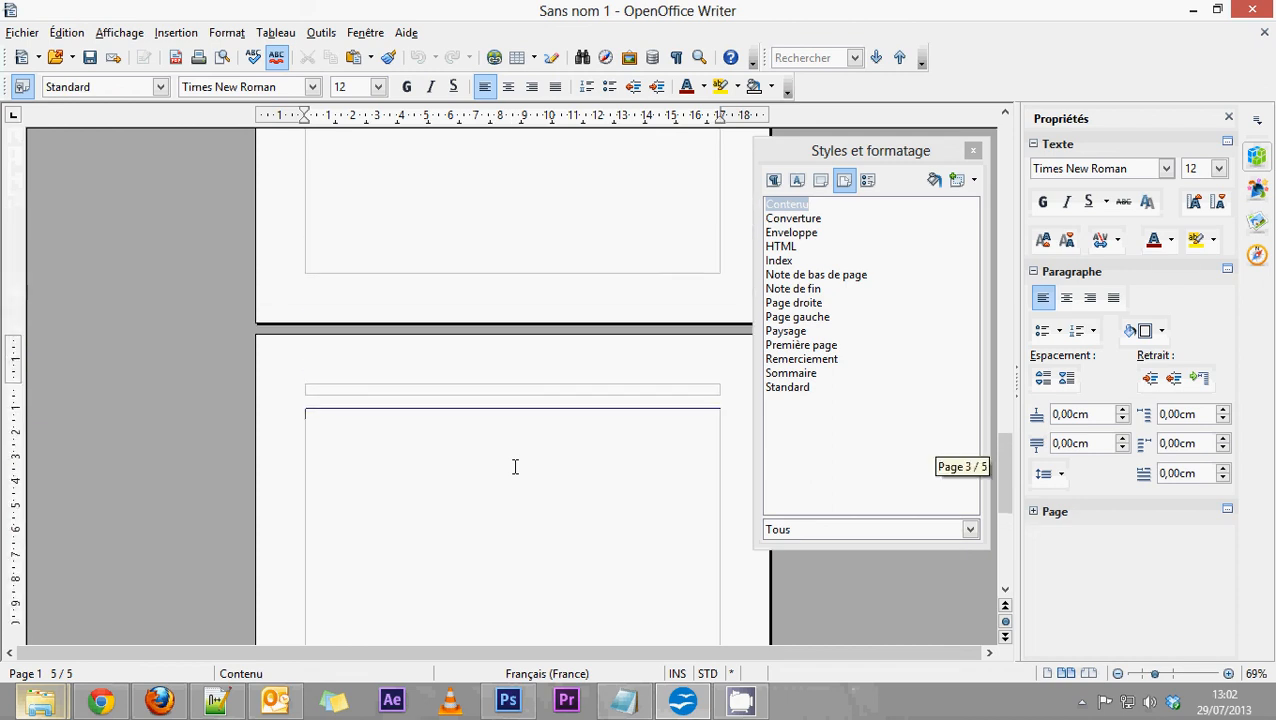
{"action": "scroll", "coordinate": [515, 467], "scroll_direction": "up", "scroll_amount": 5}
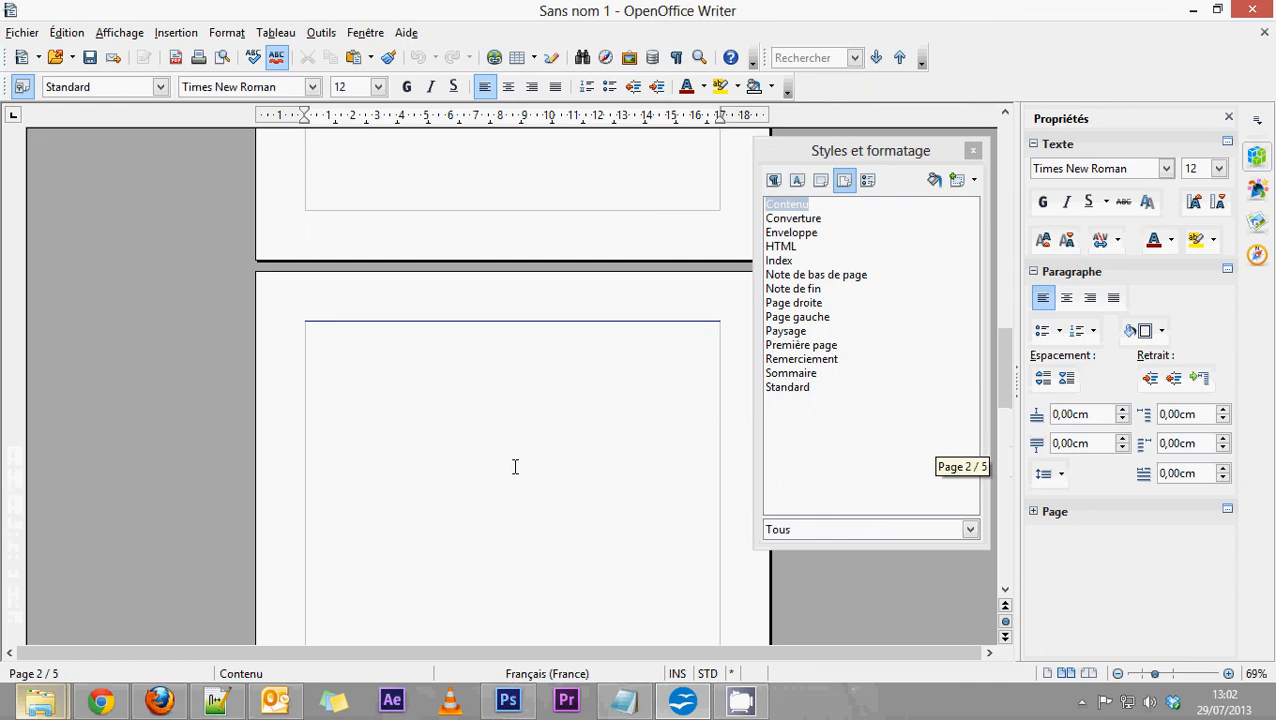
{"action": "scroll", "coordinate": [516, 467], "scroll_direction": "down", "scroll_amount": 5}
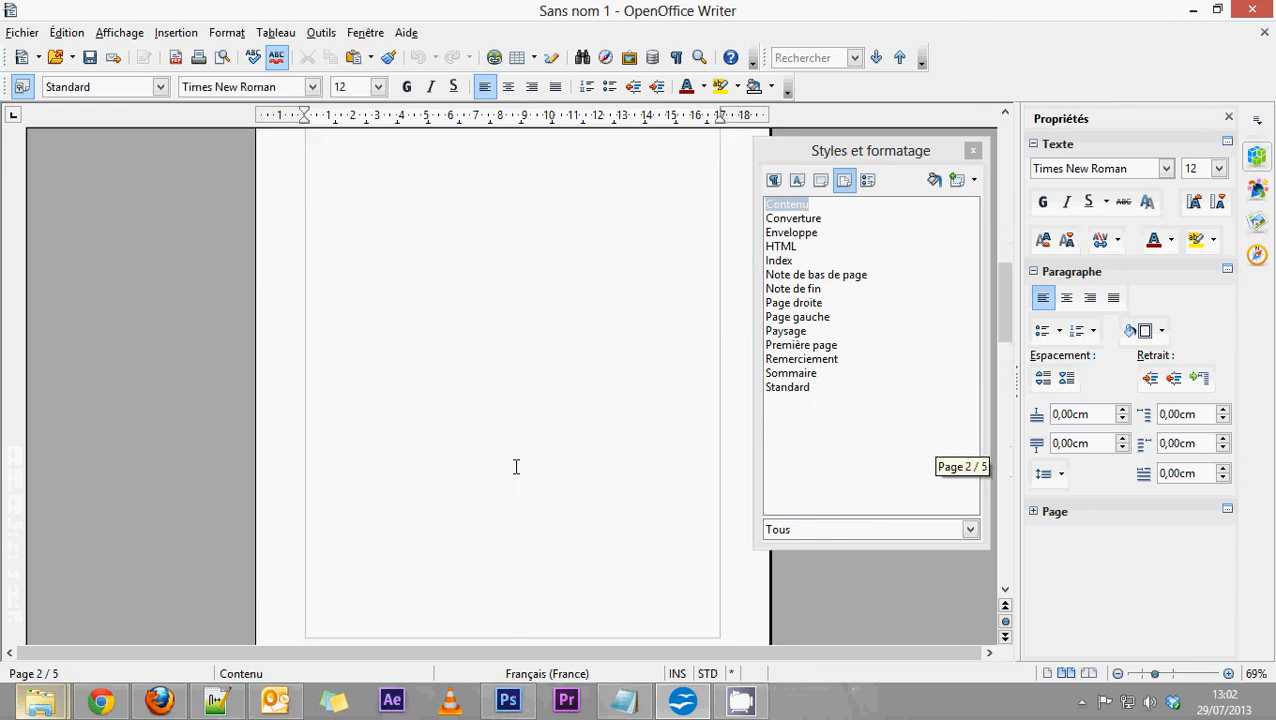
{"action": "scroll", "coordinate": [516, 467], "scroll_direction": "down", "scroll_amount": 4}
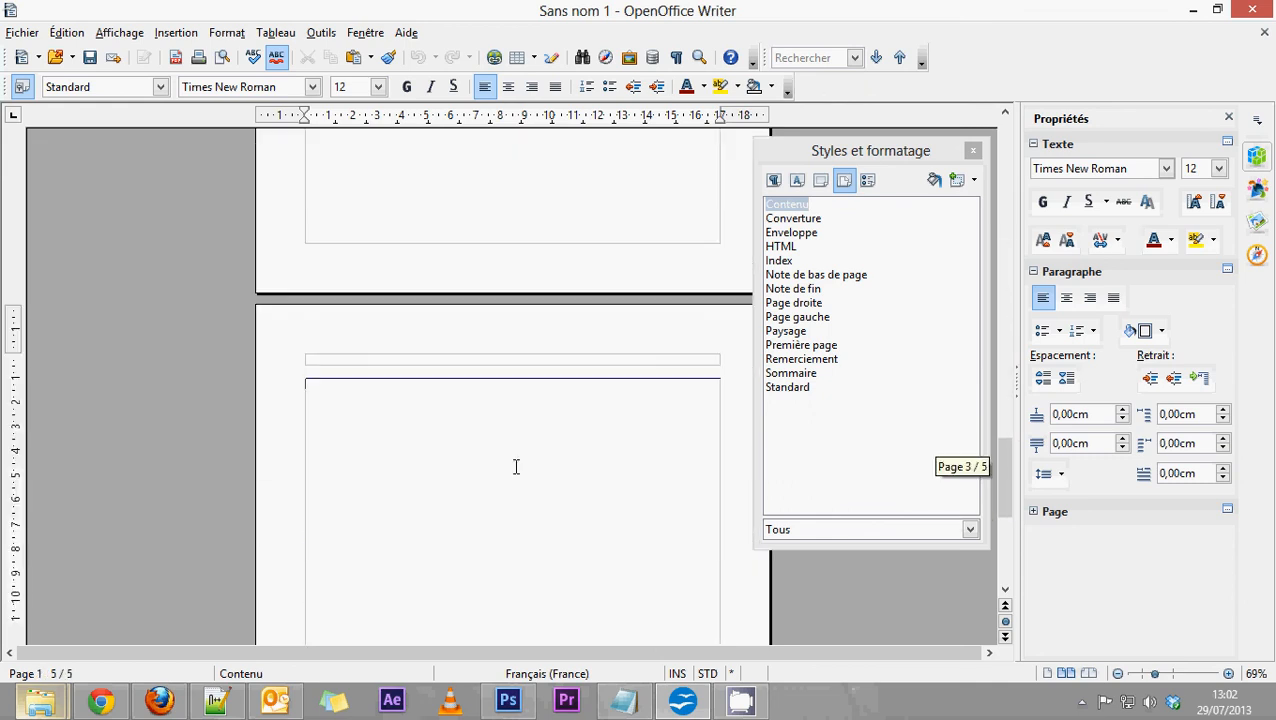